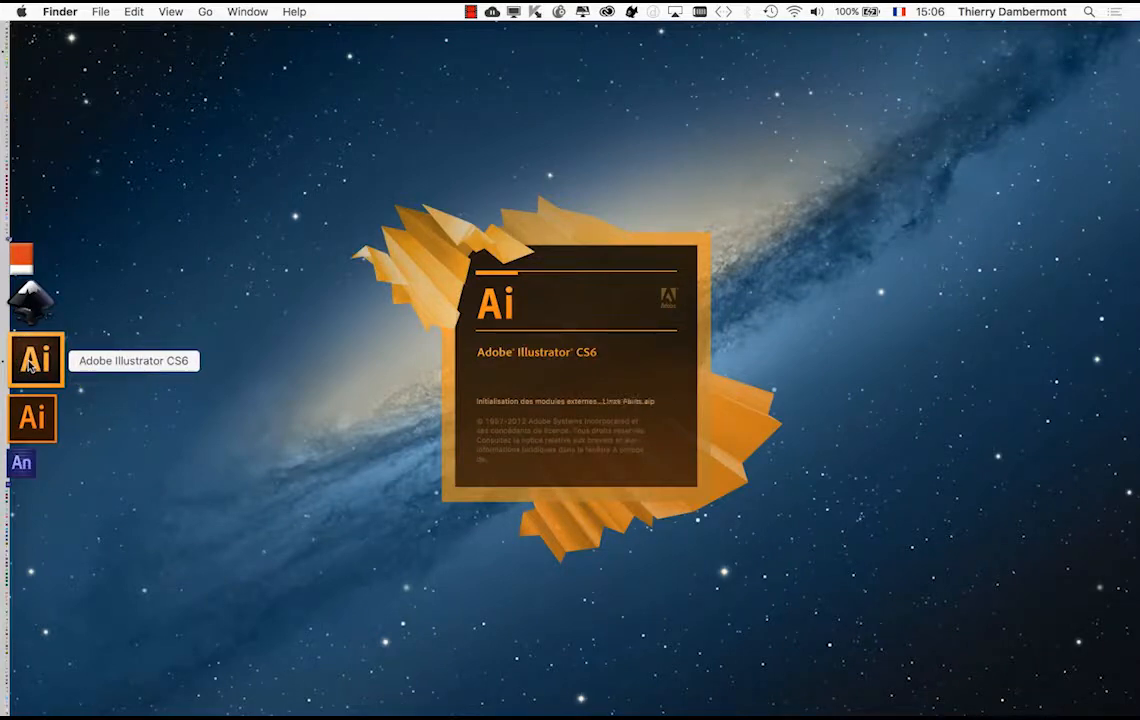
Step: Create a new A4 portrait document in millimetres with RVB colour mode
key(Return)
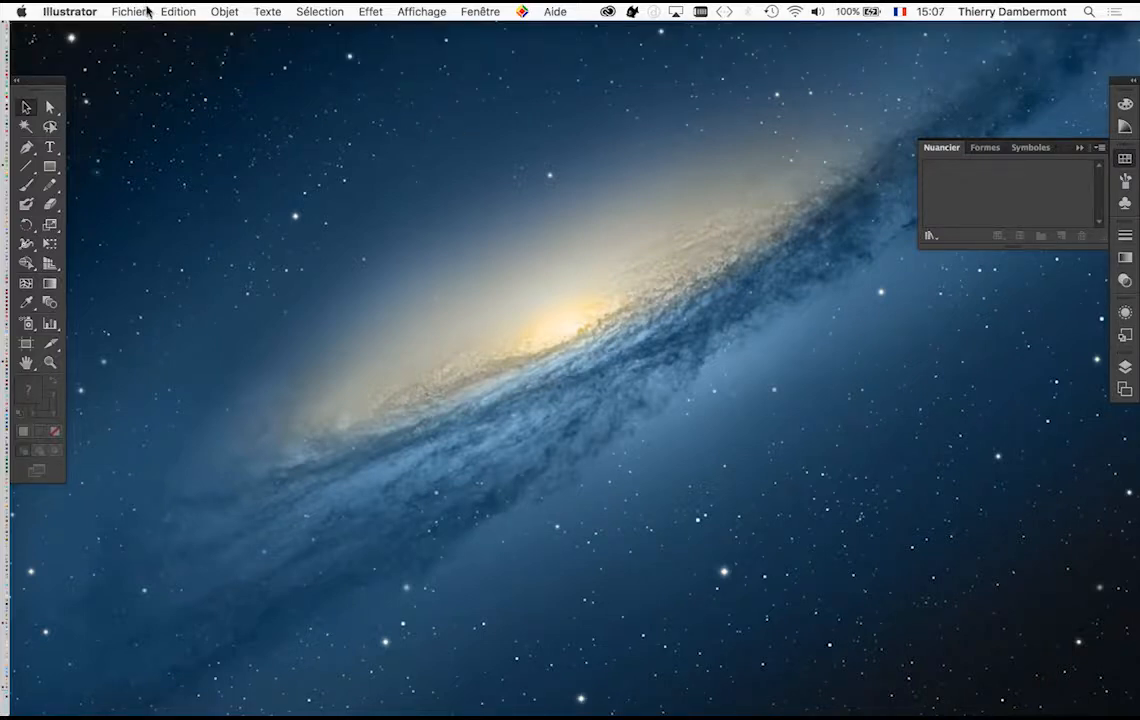
click(140, 11)
click(140, 31)
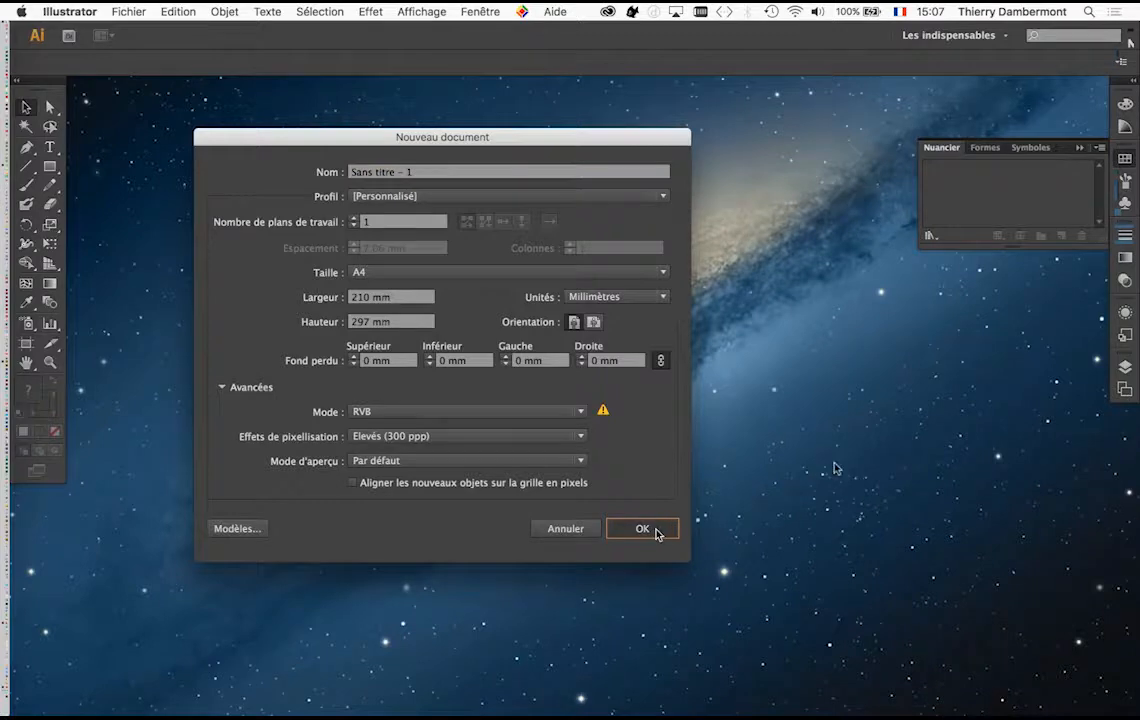
click(642, 529)
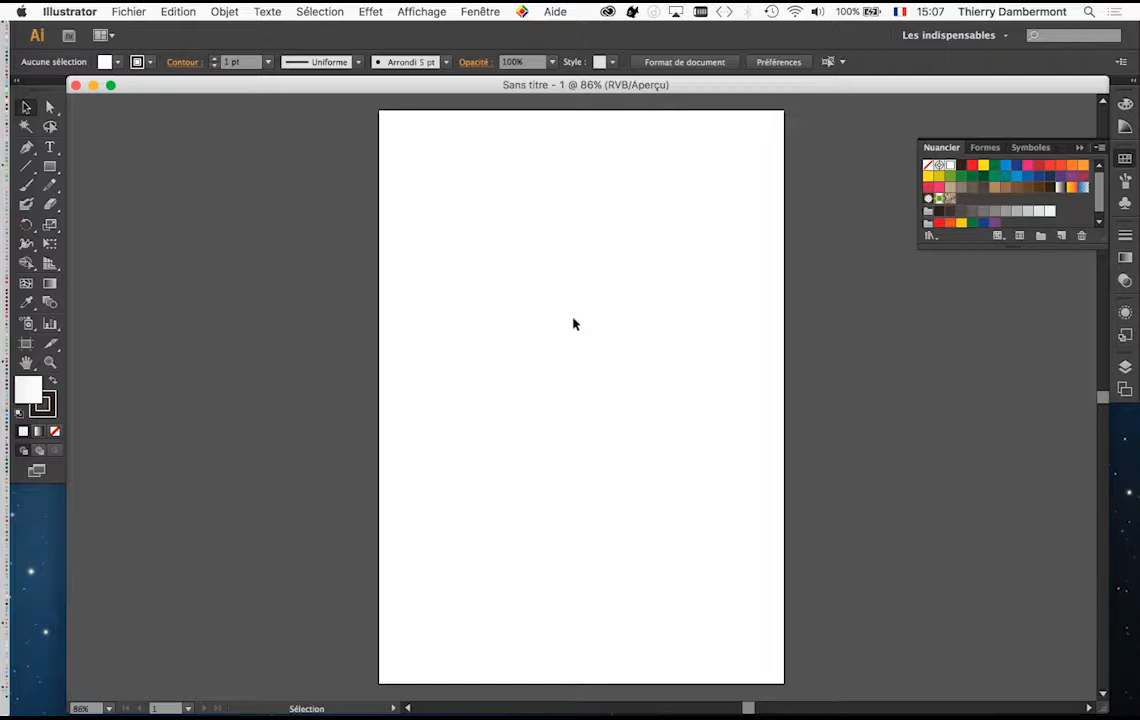
Step: Draw a tall rectangle beside the artboard and a wide rectangle below it, both outside the page
scroll(575, 323, down, 4)
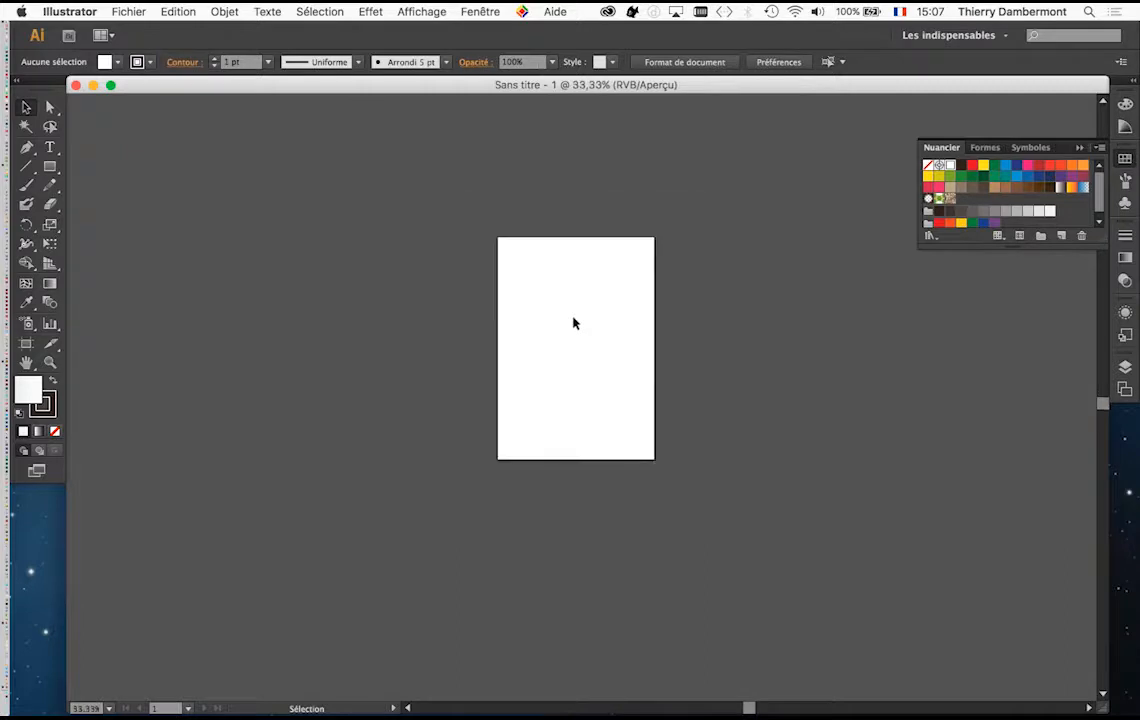
scroll(575, 323, down, 1)
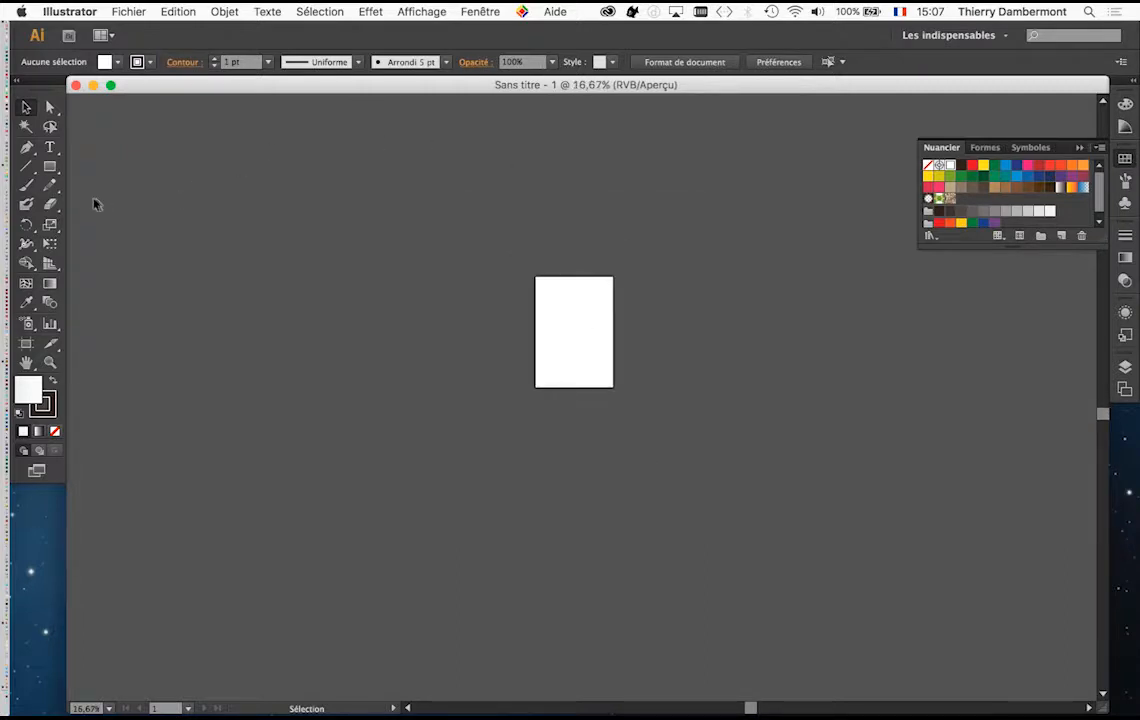
click(52, 168)
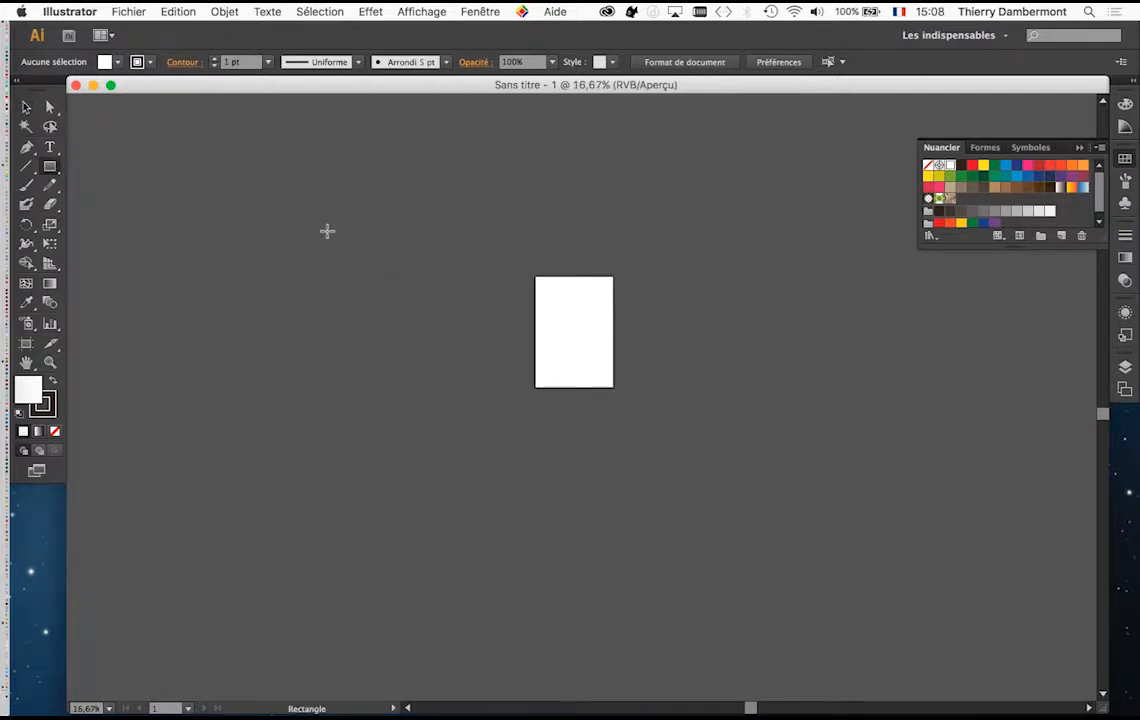
drag(326, 231, 749, 552)
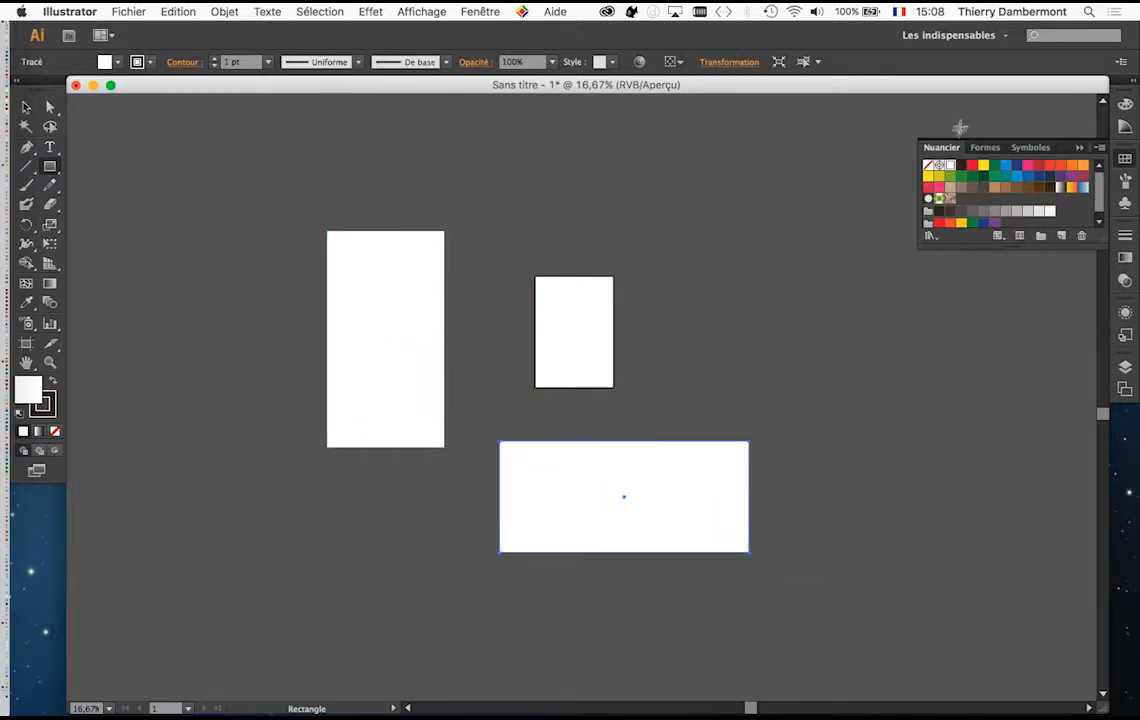
Step: Float the Nuancier swatches, fill the wide rectangle red and the tall one green, and add a blue rectangle on the artboard's other side
drag(941, 151, 583, 180)
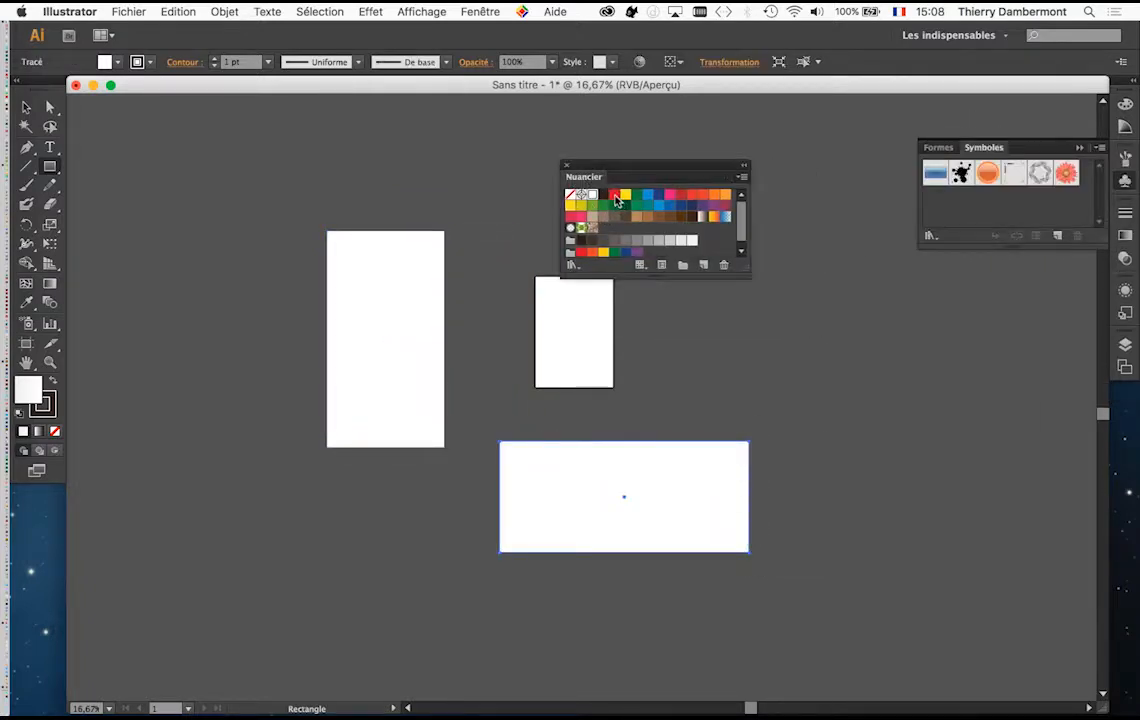
drag(580, 418, 582, 493)
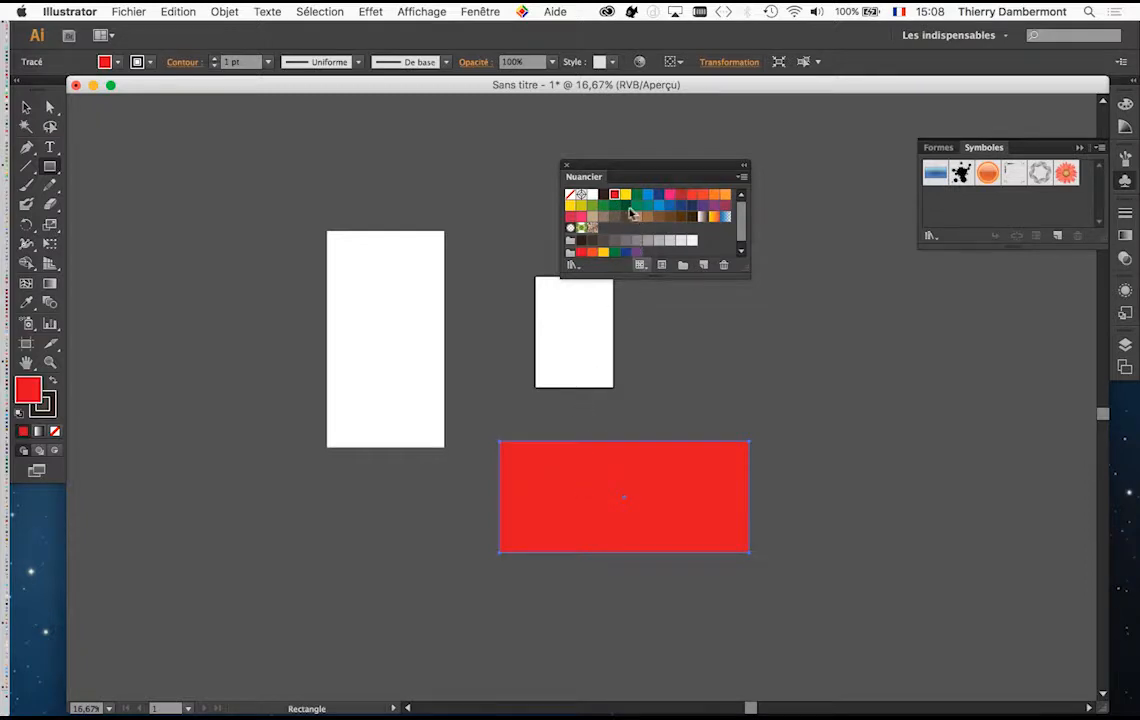
drag(636, 197, 394, 303)
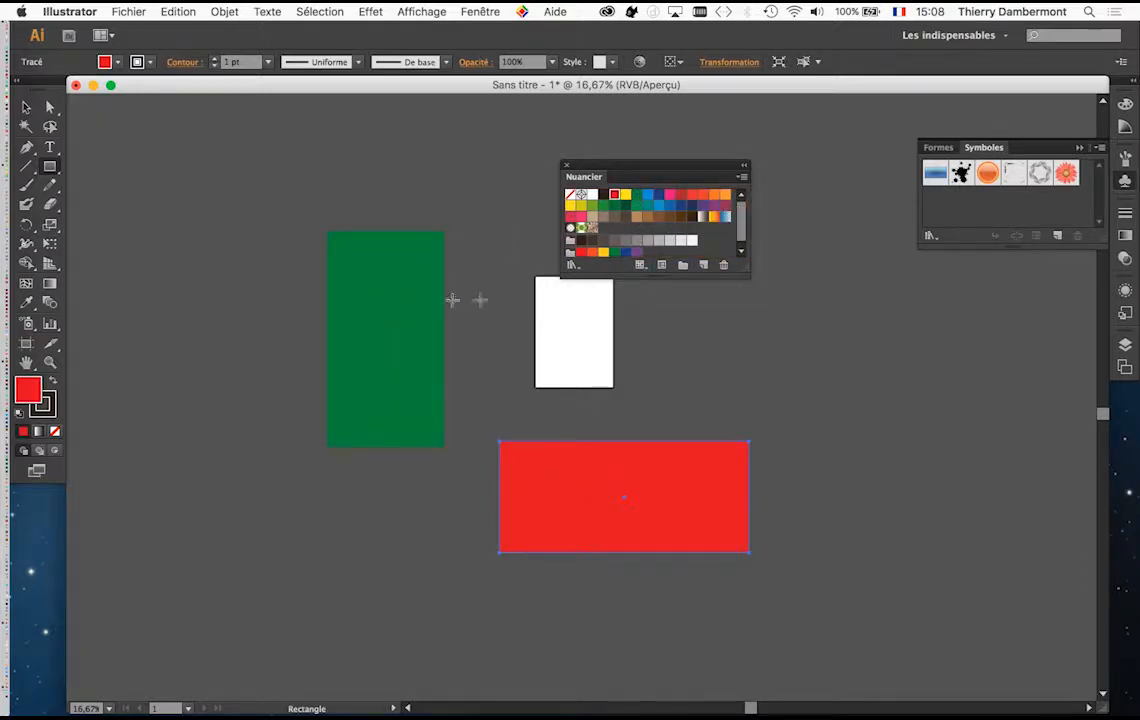
drag(726, 313, 920, 370)
drag(658, 204, 785, 337)
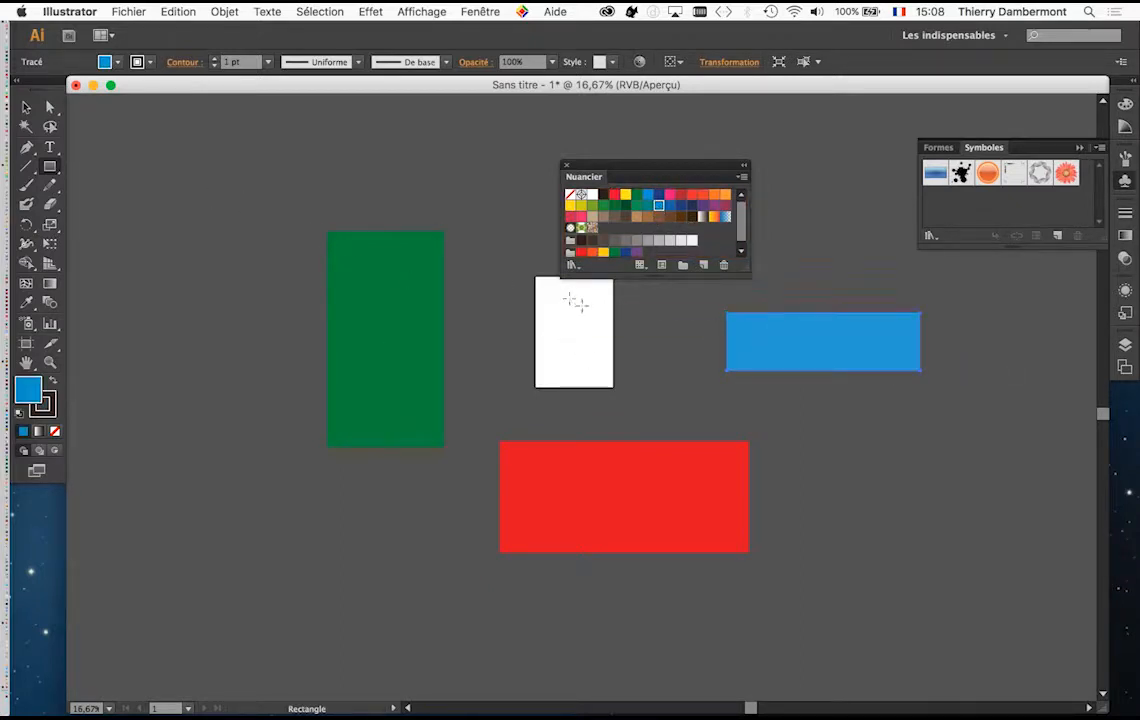
Step: Delete the green, red and blue rectangles around the artboard
click(26, 107)
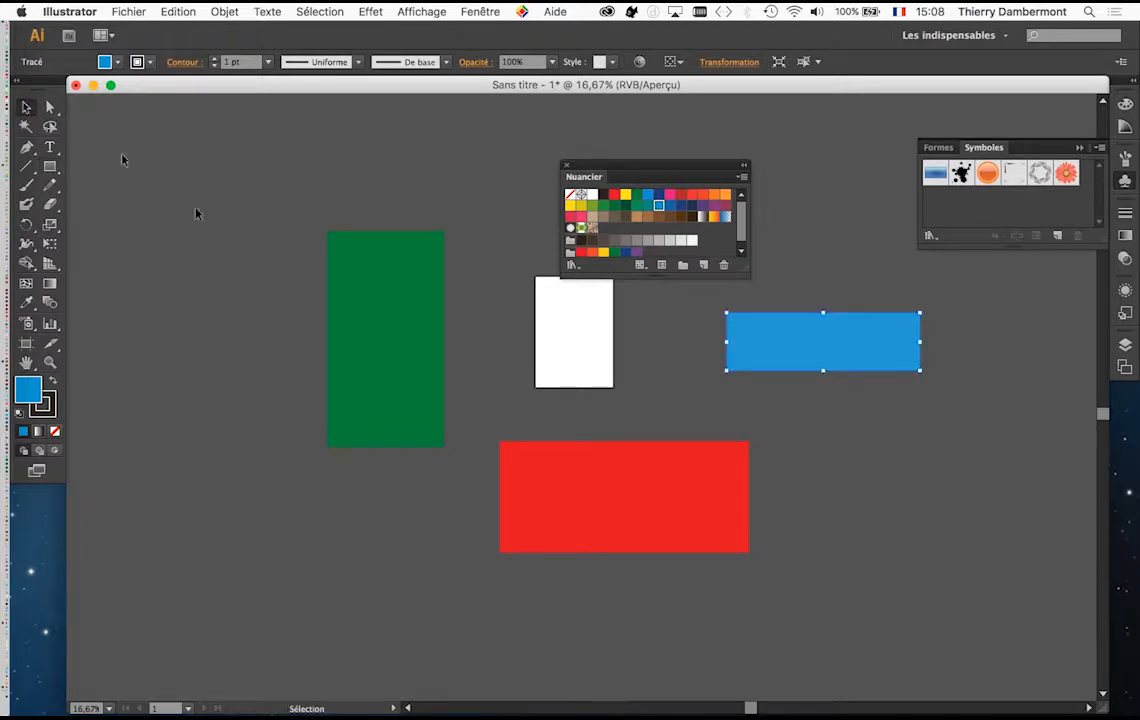
click(415, 315)
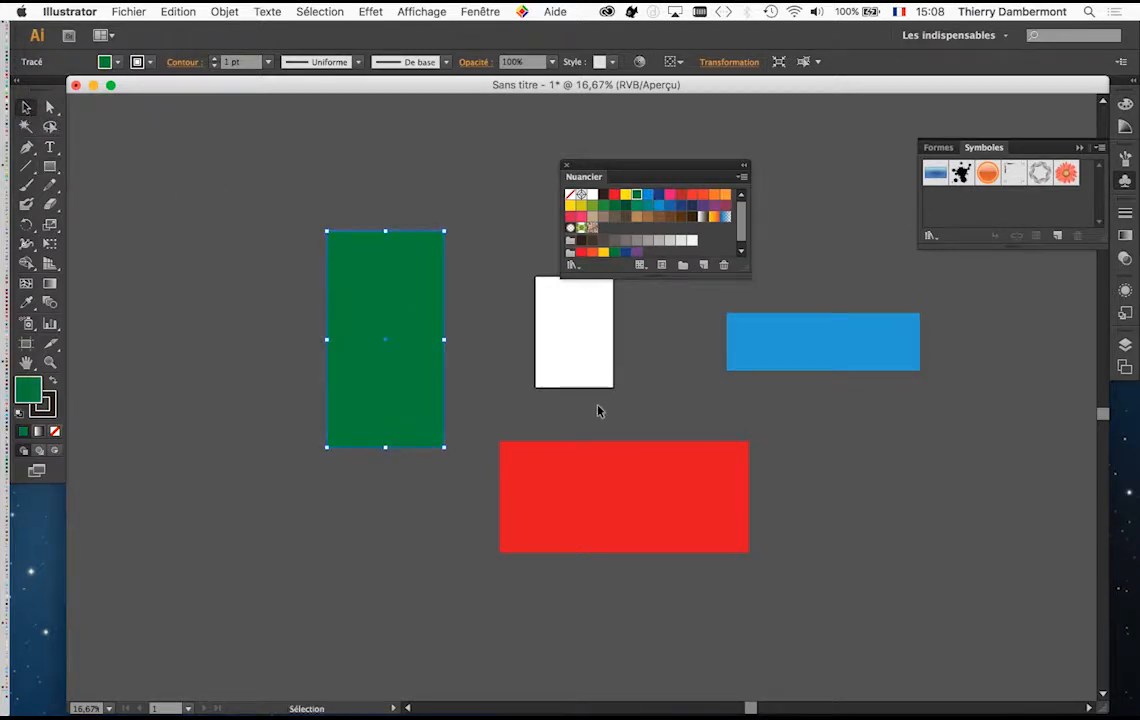
key(Delete)
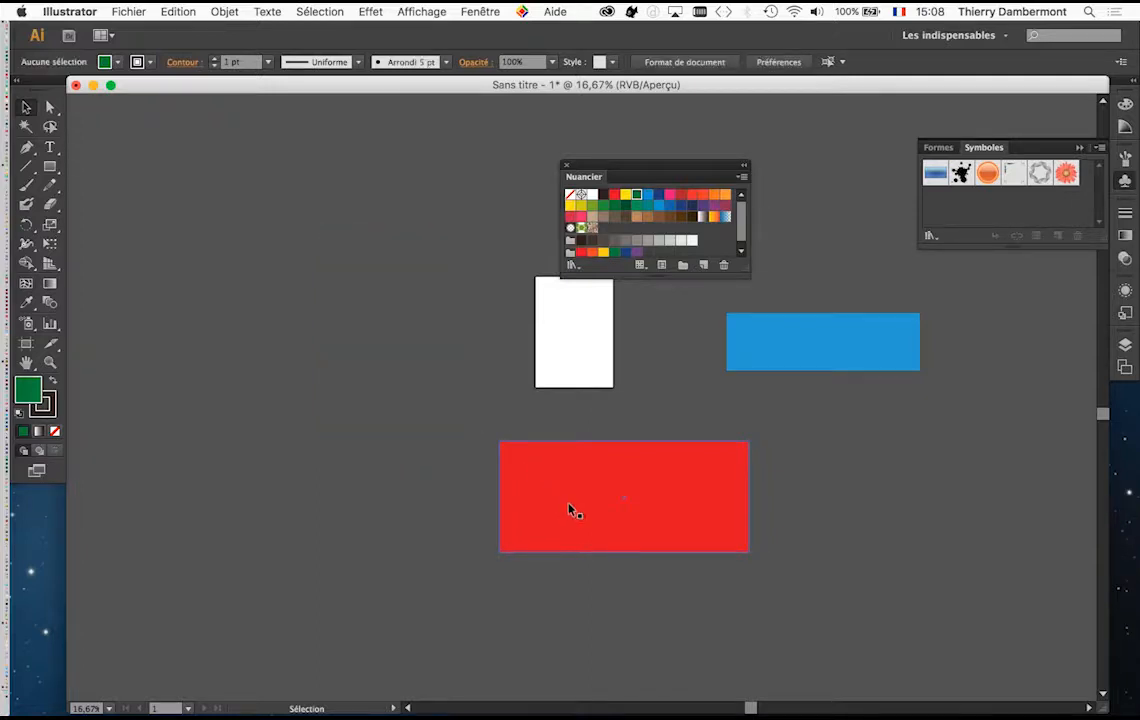
click(573, 511)
key(Delete)
click(803, 348)
key(Delete)
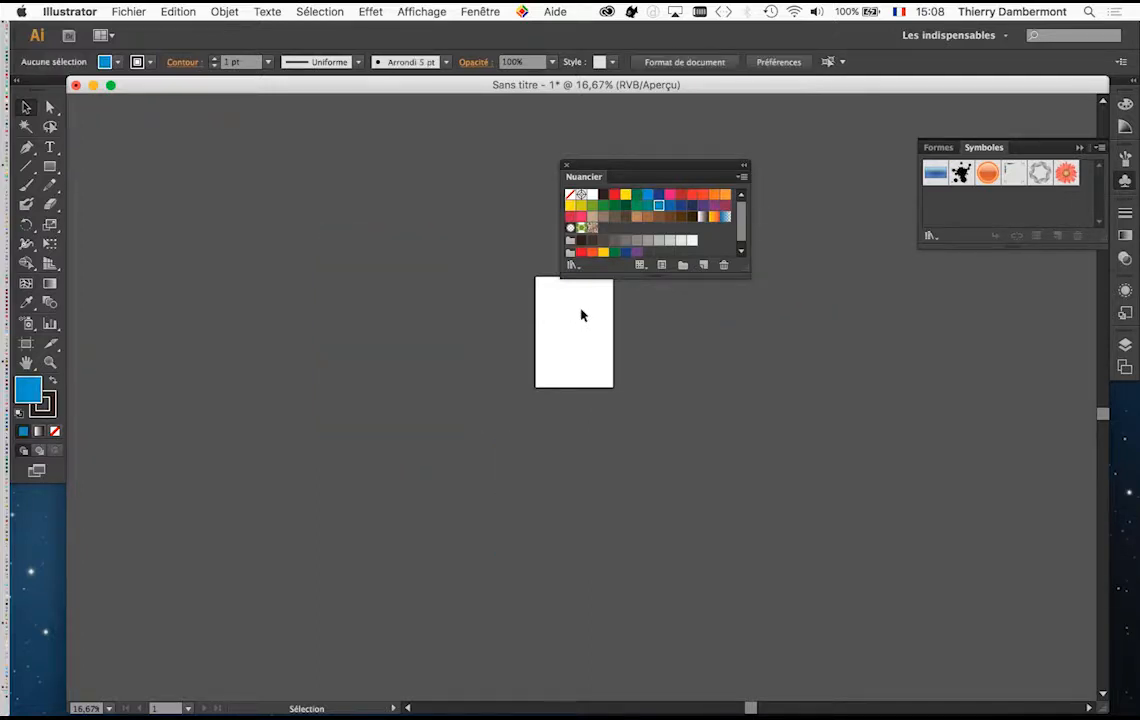
Step: Draw a tiny, wide blue rectangle on the artboard and set its stroke to none
scroll(580, 312, up, 5)
scroll(617, 340, up, 8)
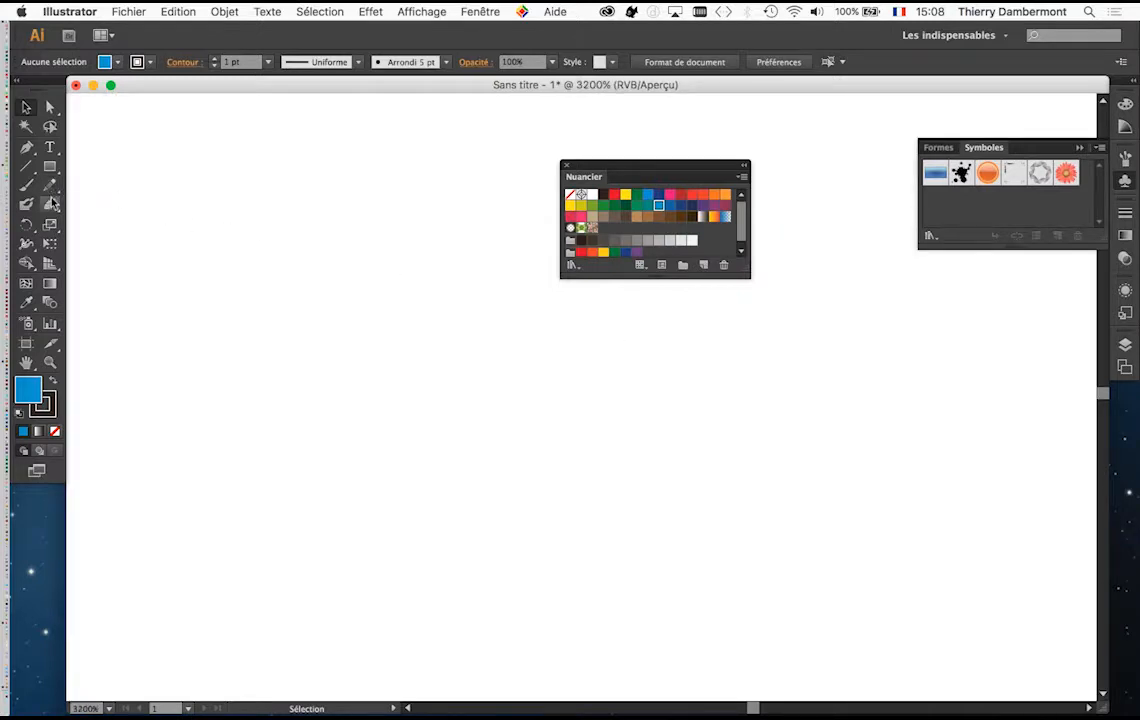
click(50, 166)
drag(321, 285, 430, 311)
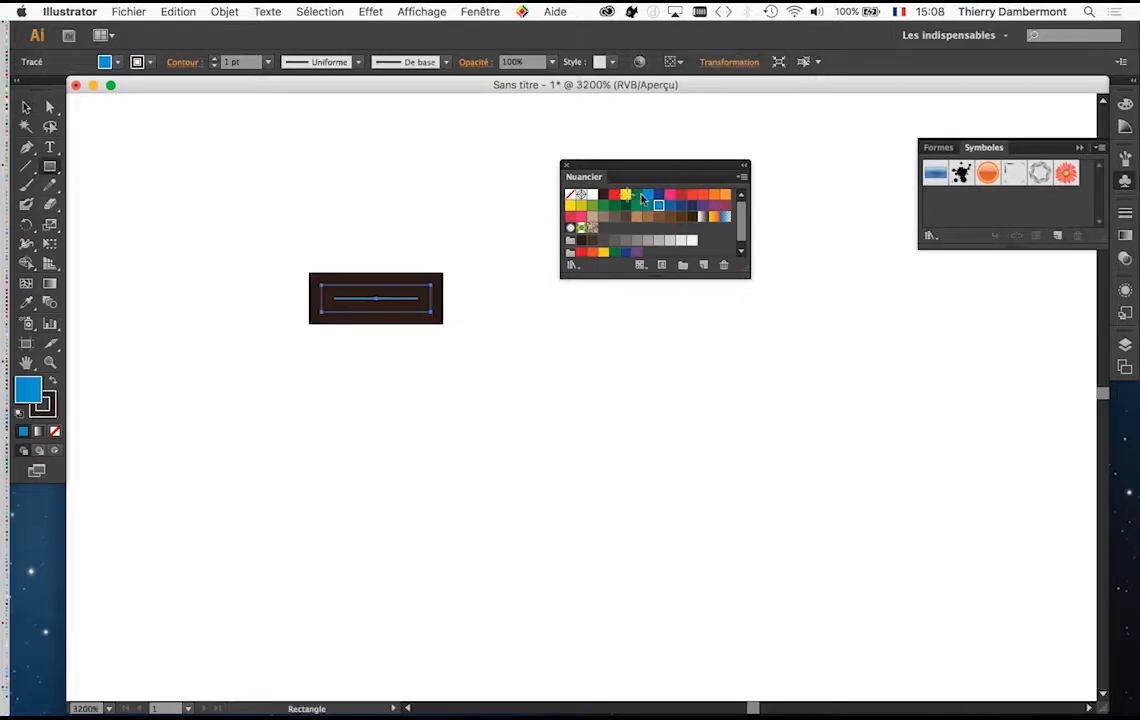
click(50, 408)
click(55, 431)
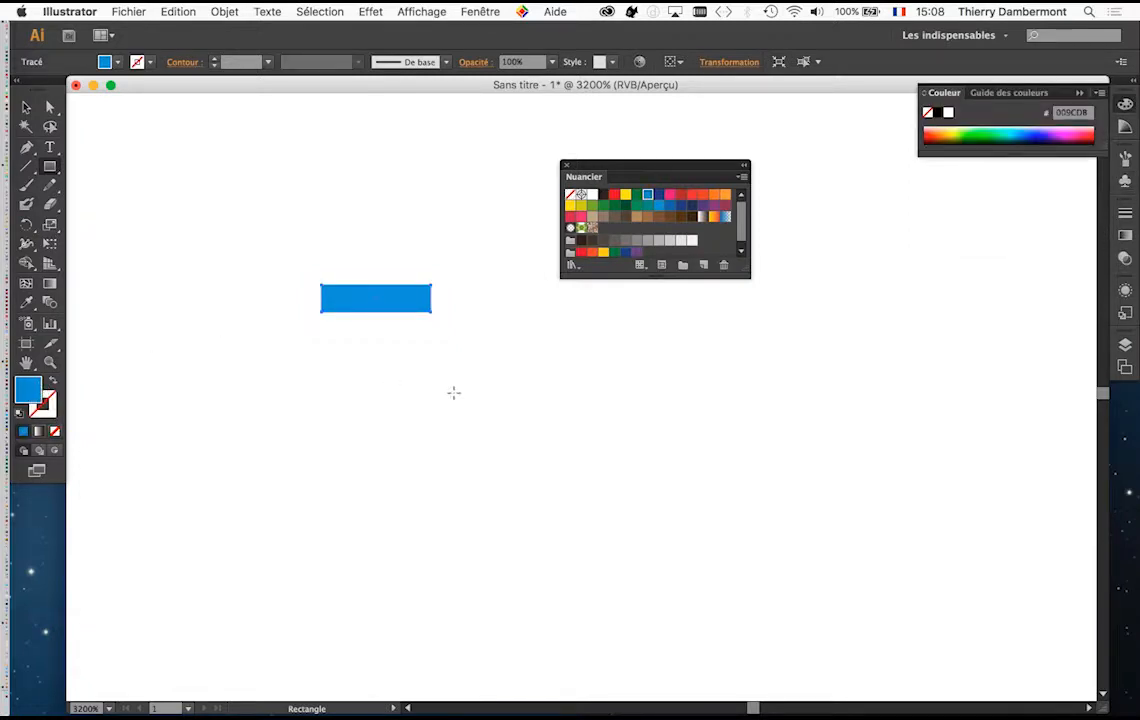
Step: Draw two more tiny rectangles to the right of the blue one, filling the first pink and the second green
drag(455, 392, 599, 517)
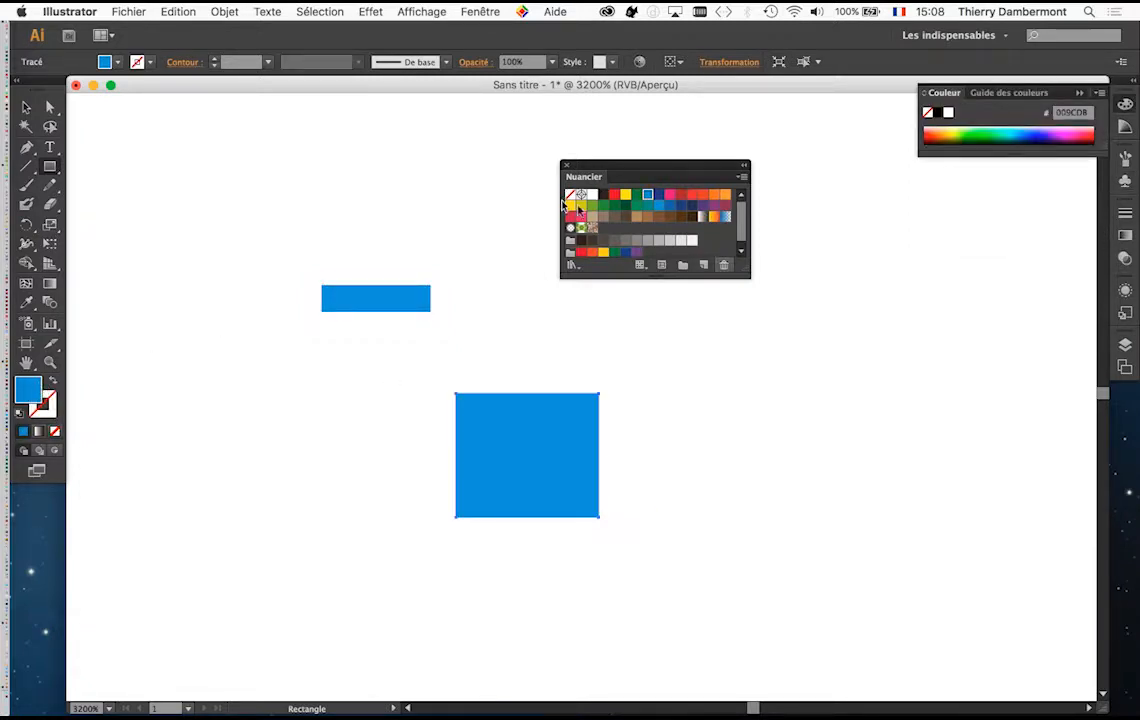
drag(670, 194, 559, 435)
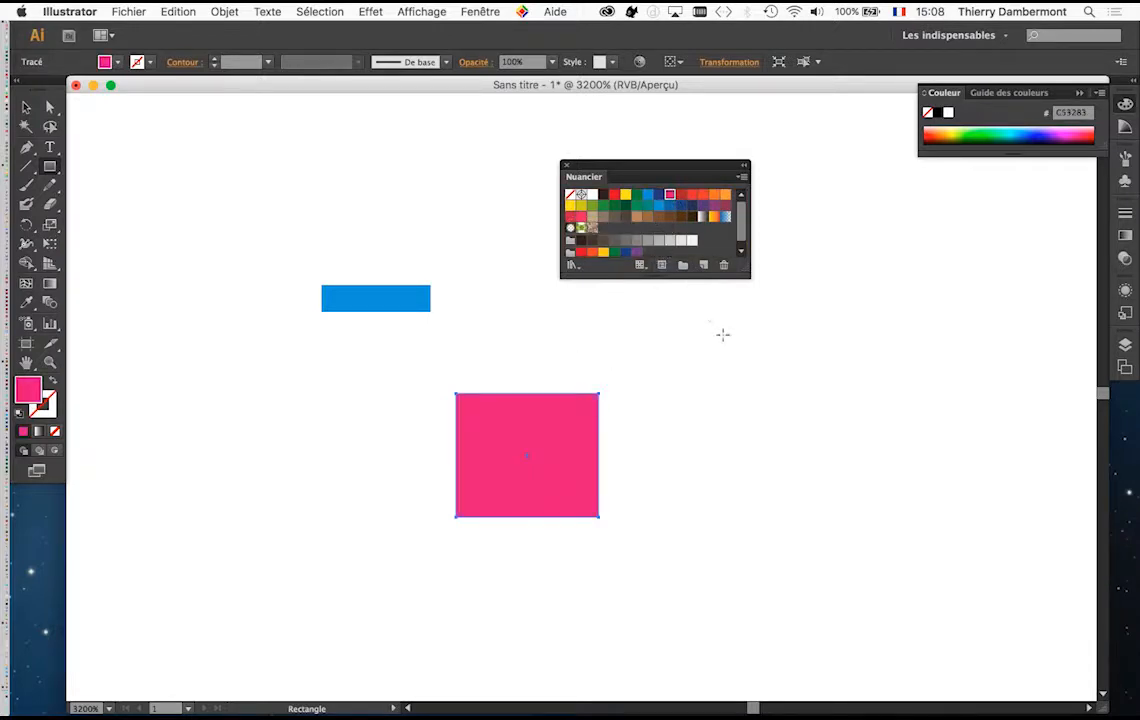
drag(723, 336, 827, 443)
click(602, 207)
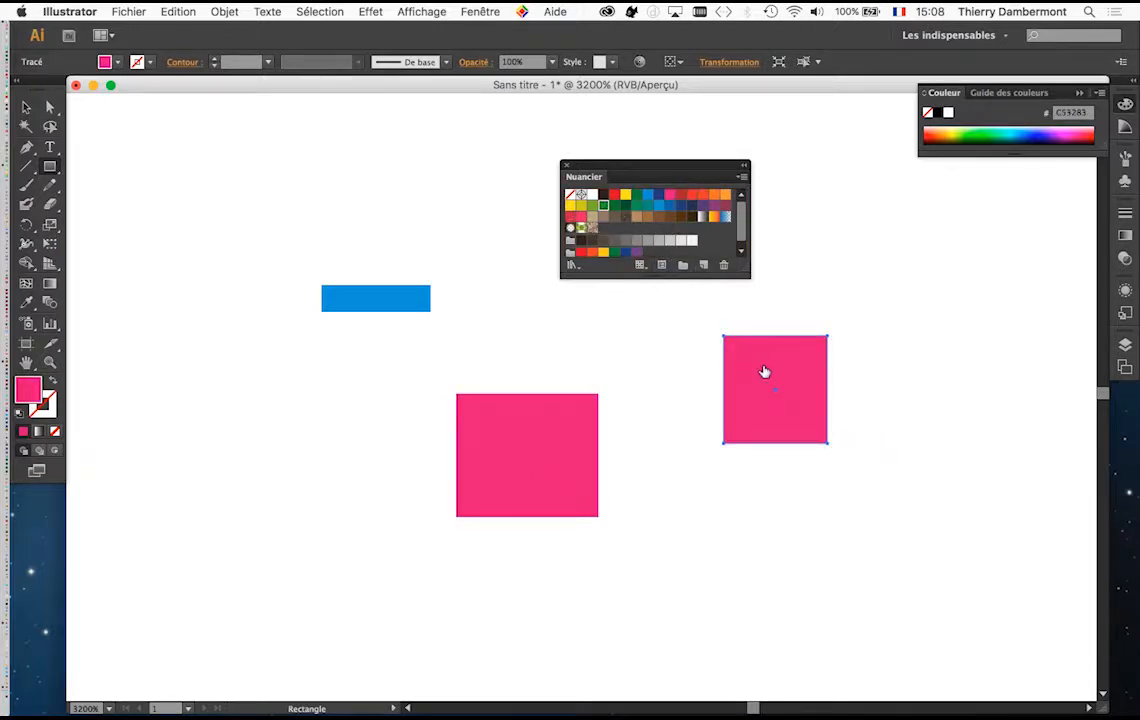
Step: Stretch the tiny blue rectangle downward to nearly three times its height and deselect it
click(27, 107)
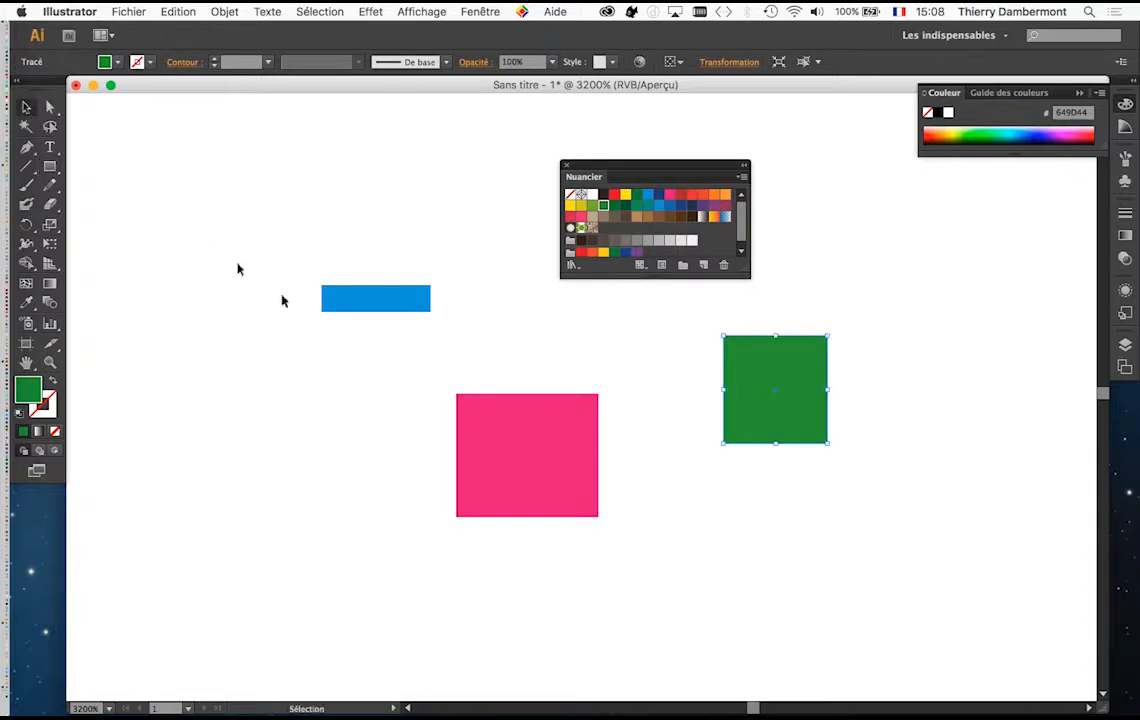
click(351, 300)
drag(377, 314, 377, 360)
click(539, 358)
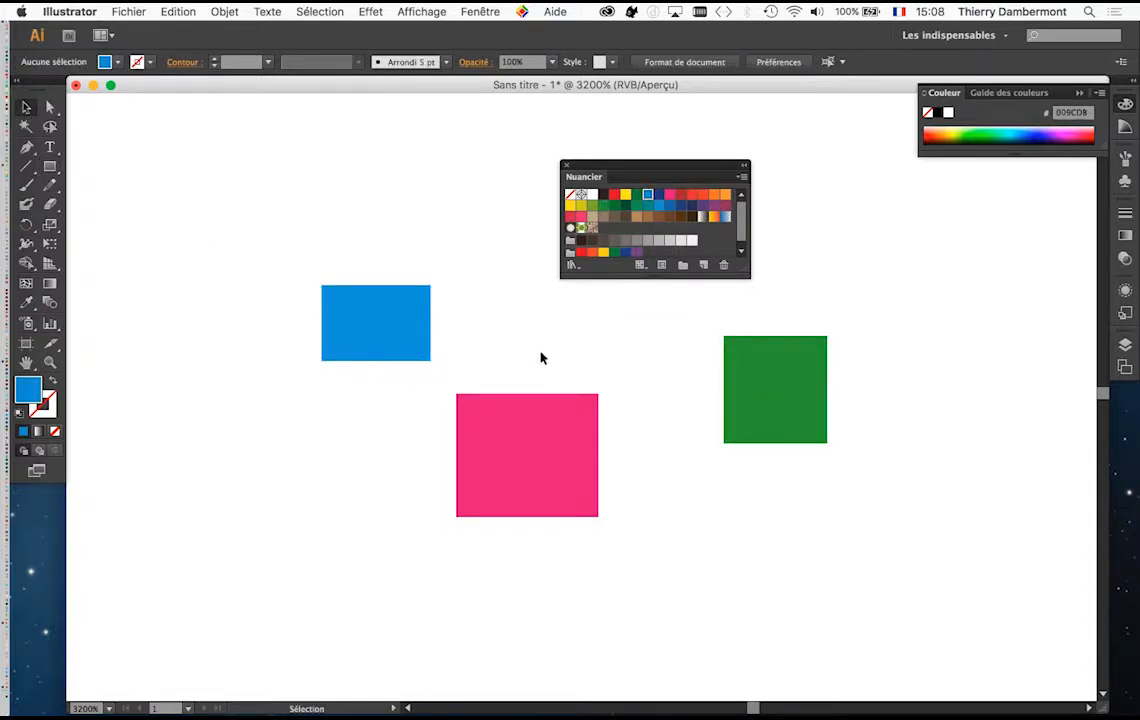
Step: Select the blue, pink and green tiny rectangles together and delete them
scroll(540, 358, down, 5)
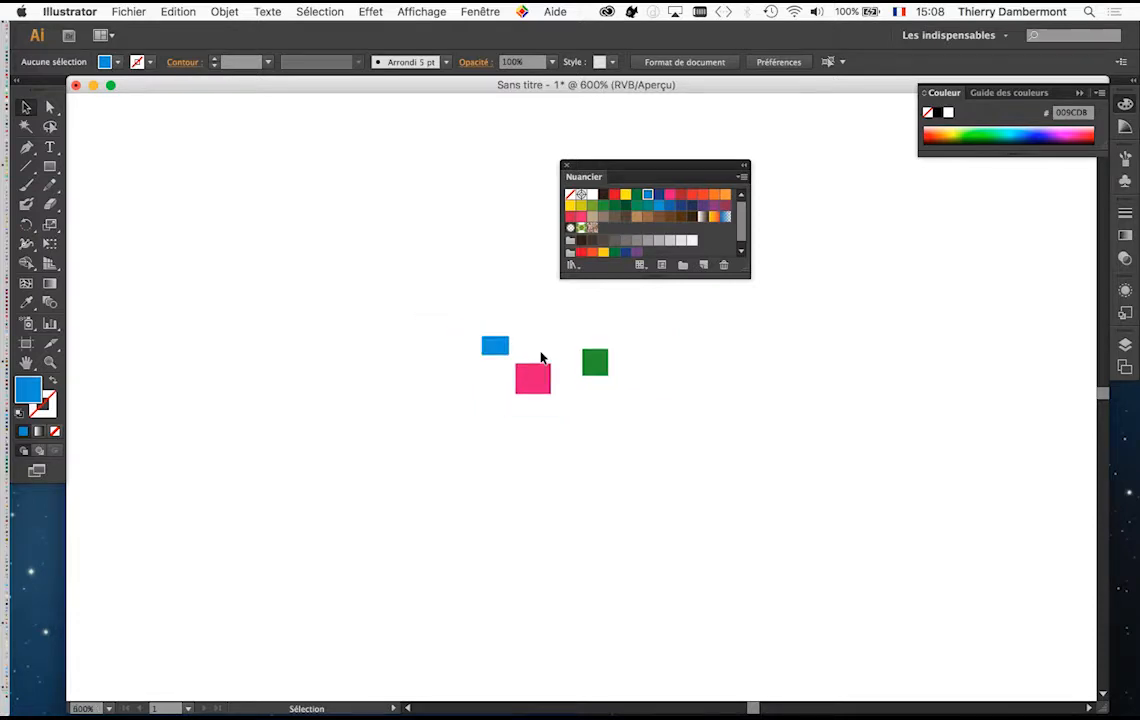
scroll(540, 358, down, 5)
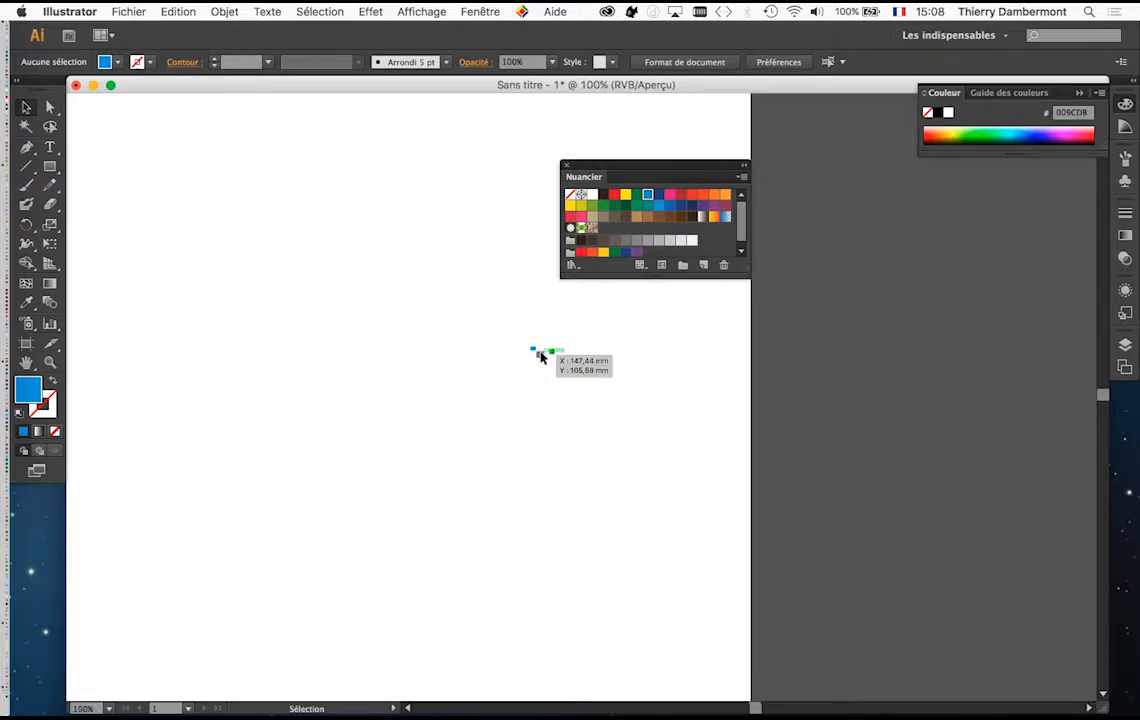
scroll(540, 357, down, 1)
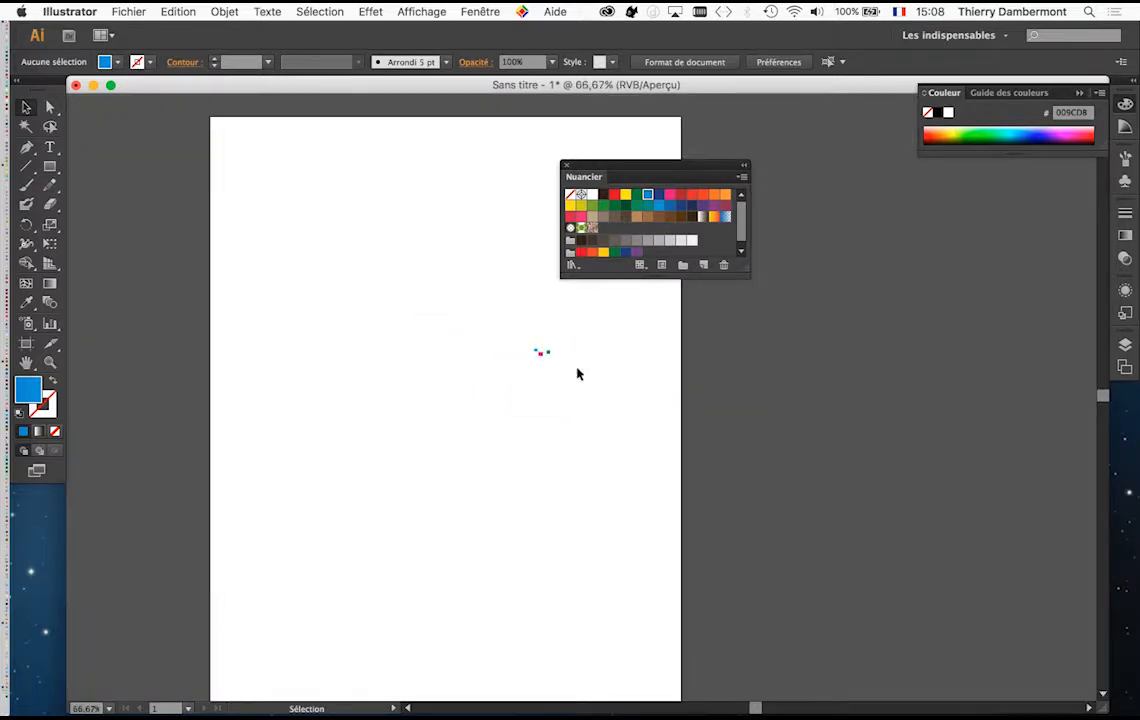
scroll(577, 374, down, 1)
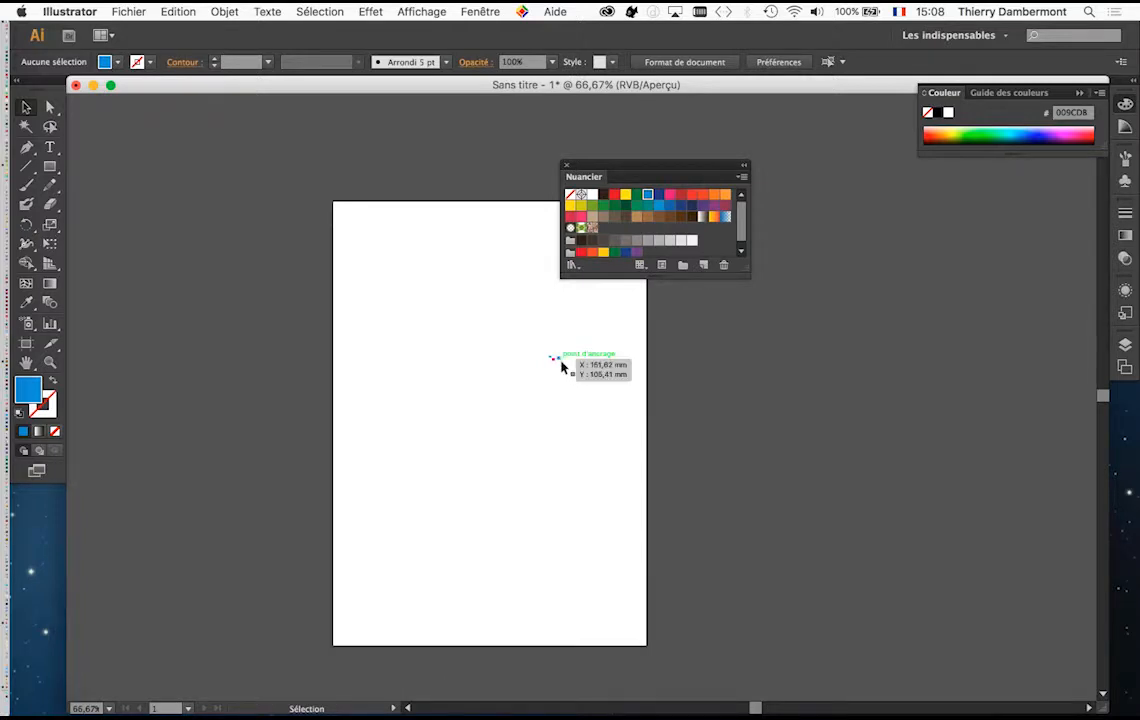
scroll(561, 368, up, 1)
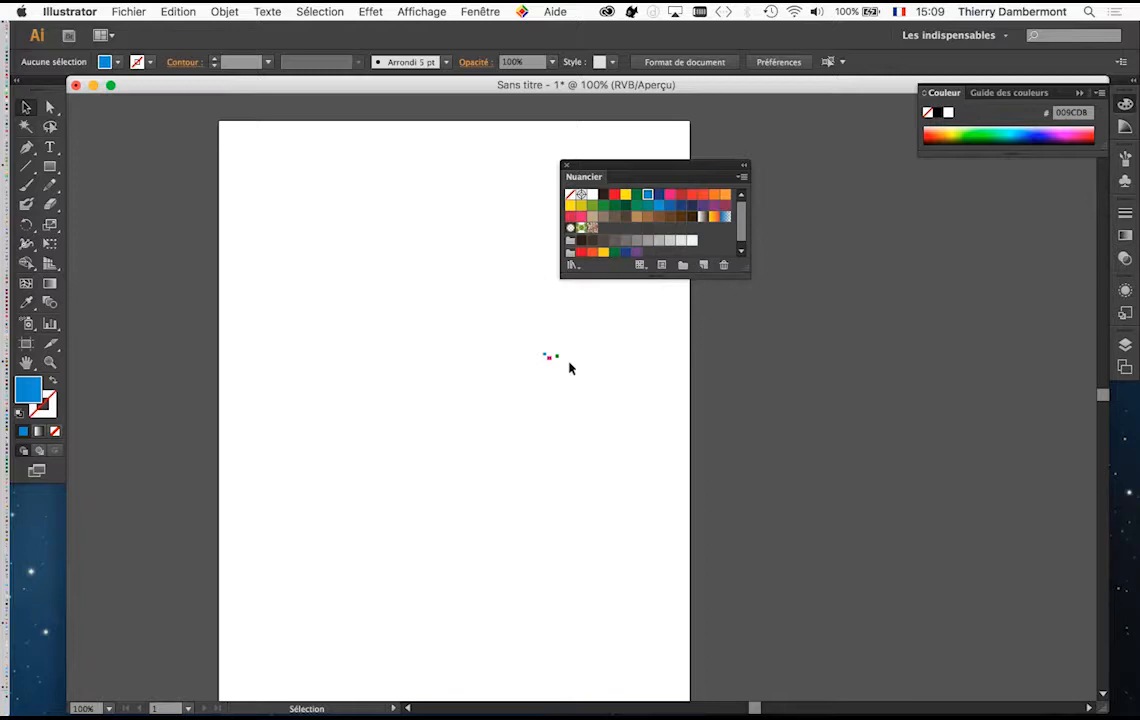
drag(534, 346, 572, 377)
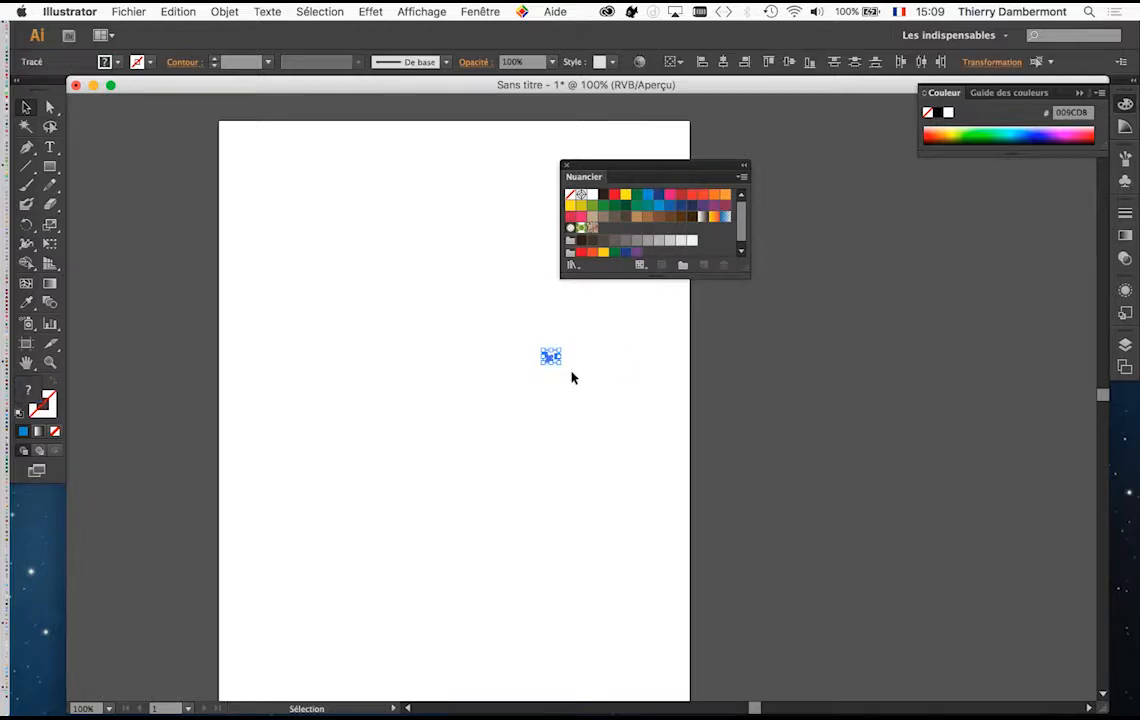
key(Delete)
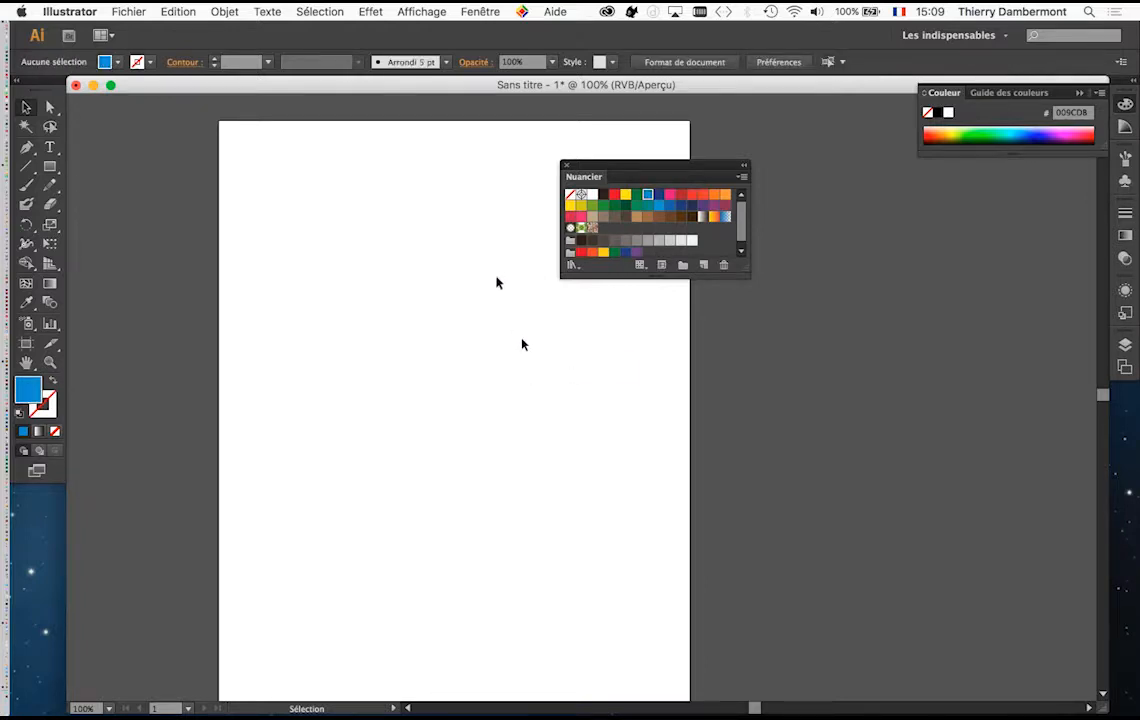
Step: Hide the artboards so the canvas appears as one continuous area without page boundaries
scroll(499, 285, down, 2)
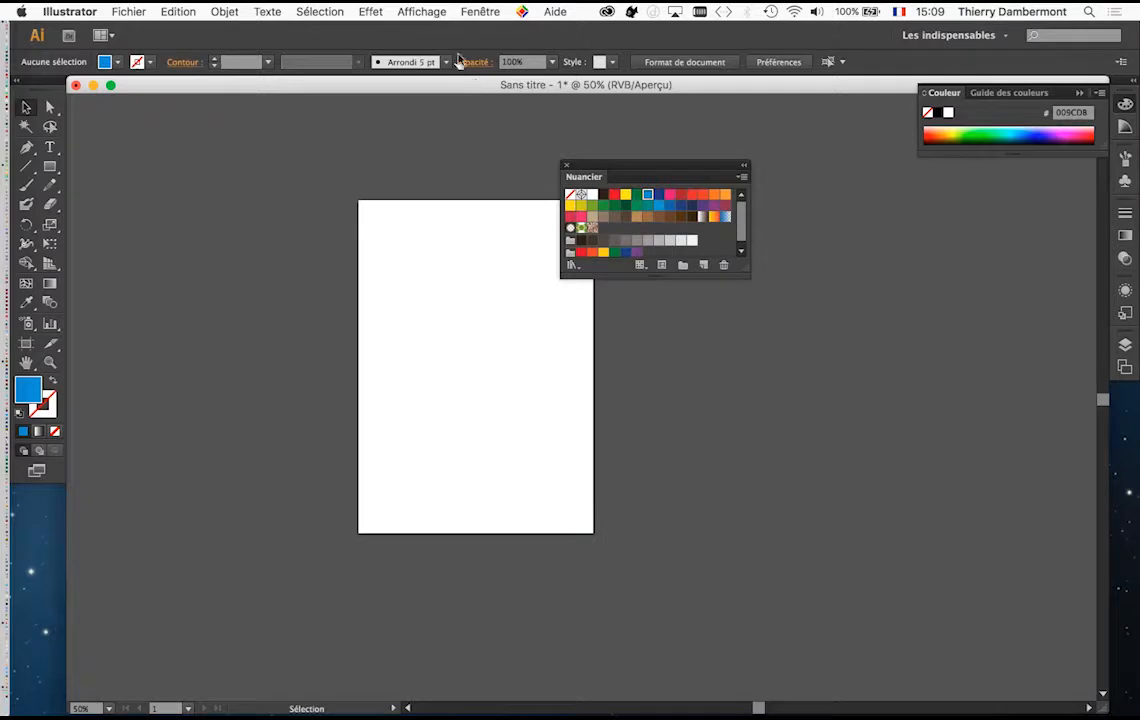
click(456, 11)
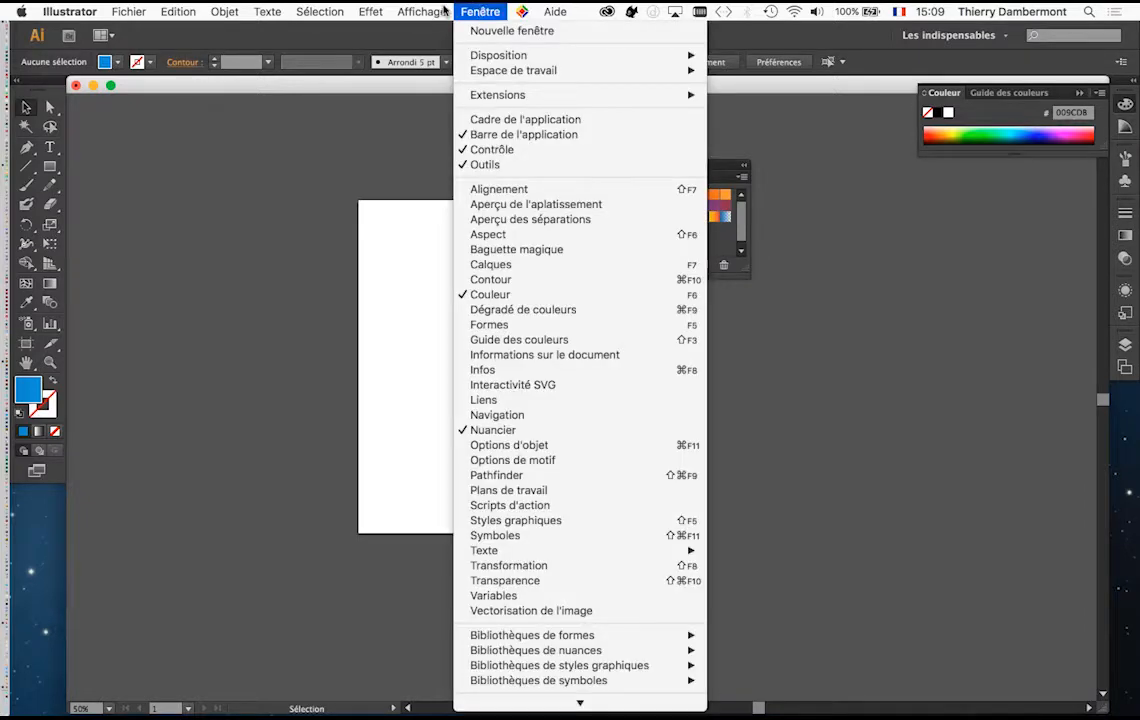
mouse_move(437, 10)
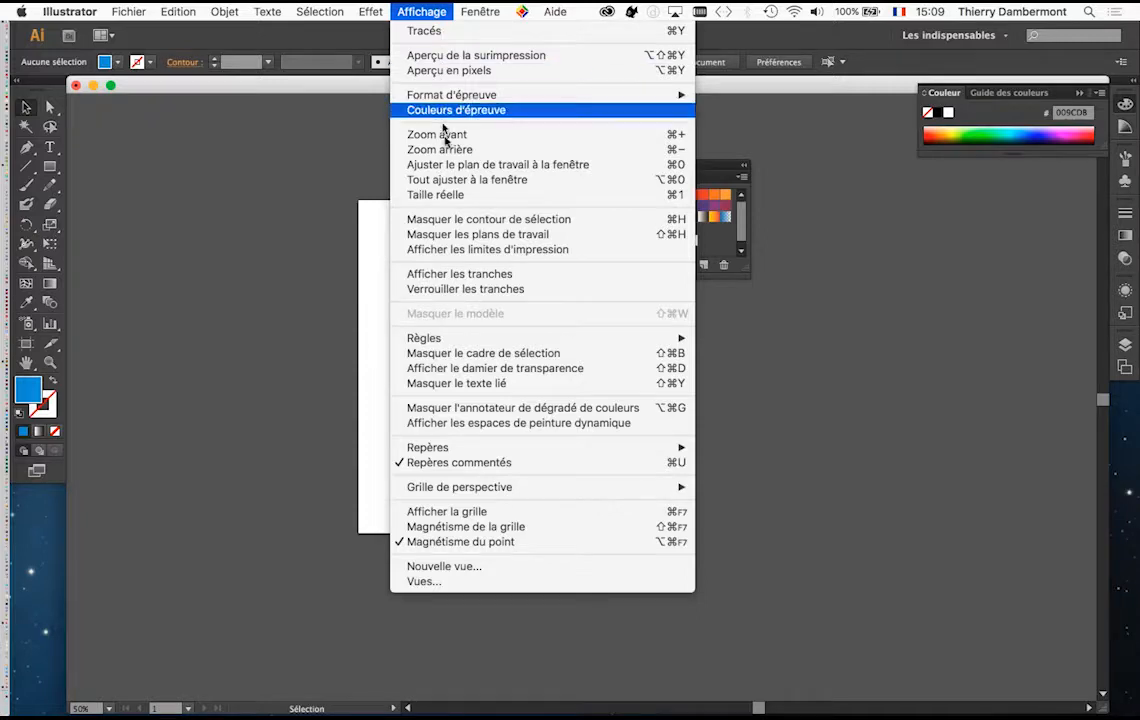
click(465, 236)
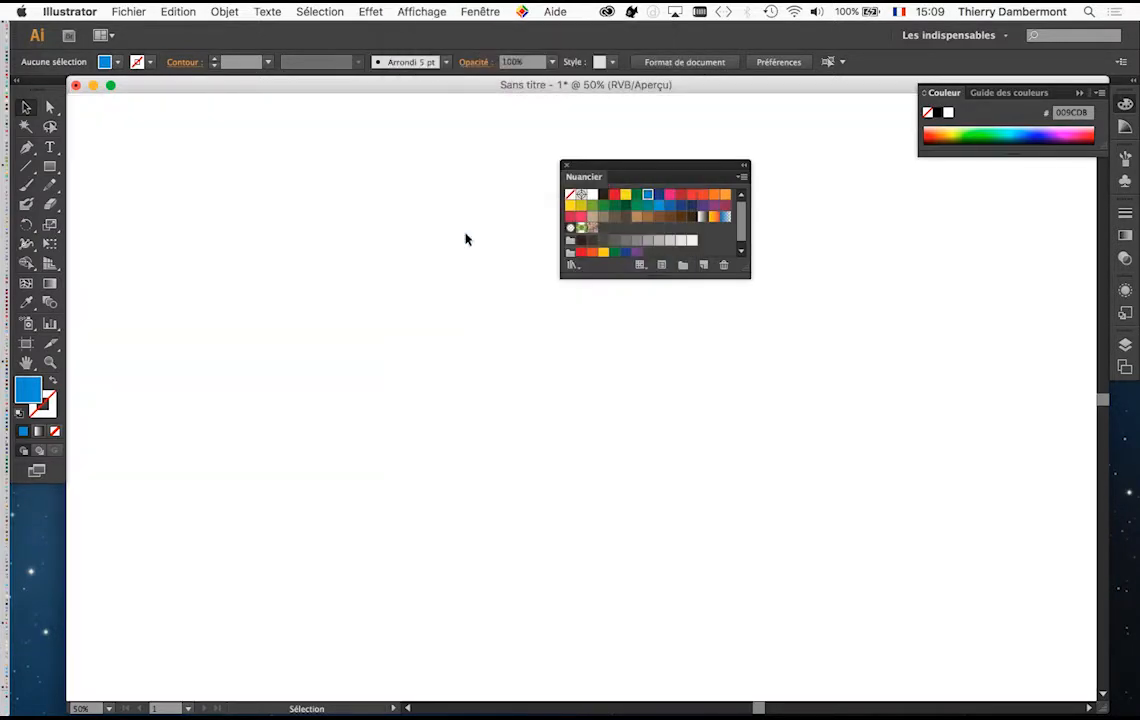
key(super+minus)
key(super+minus)
key(super+minus)
key(super+minus)
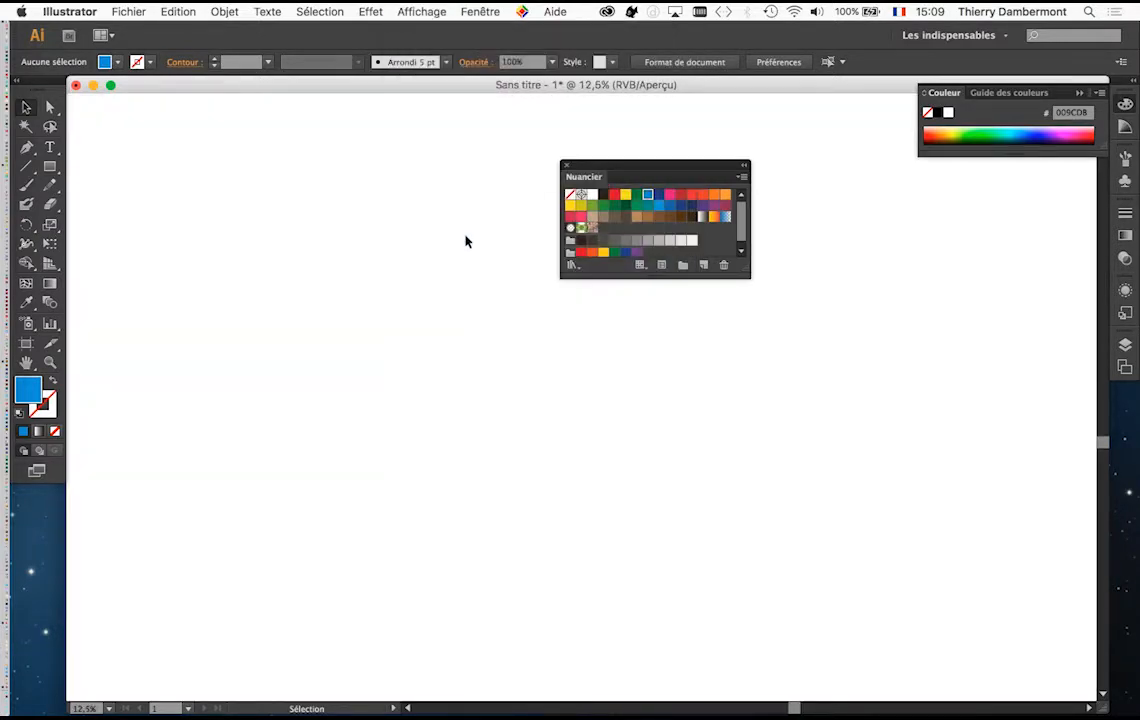
Step: Show the artboards again so the page is set apart from the surrounding canvas
key(super+plus)
key(super+plus)
key(super+plus)
key(super+plus)
key(super+minus)
key(super+minus)
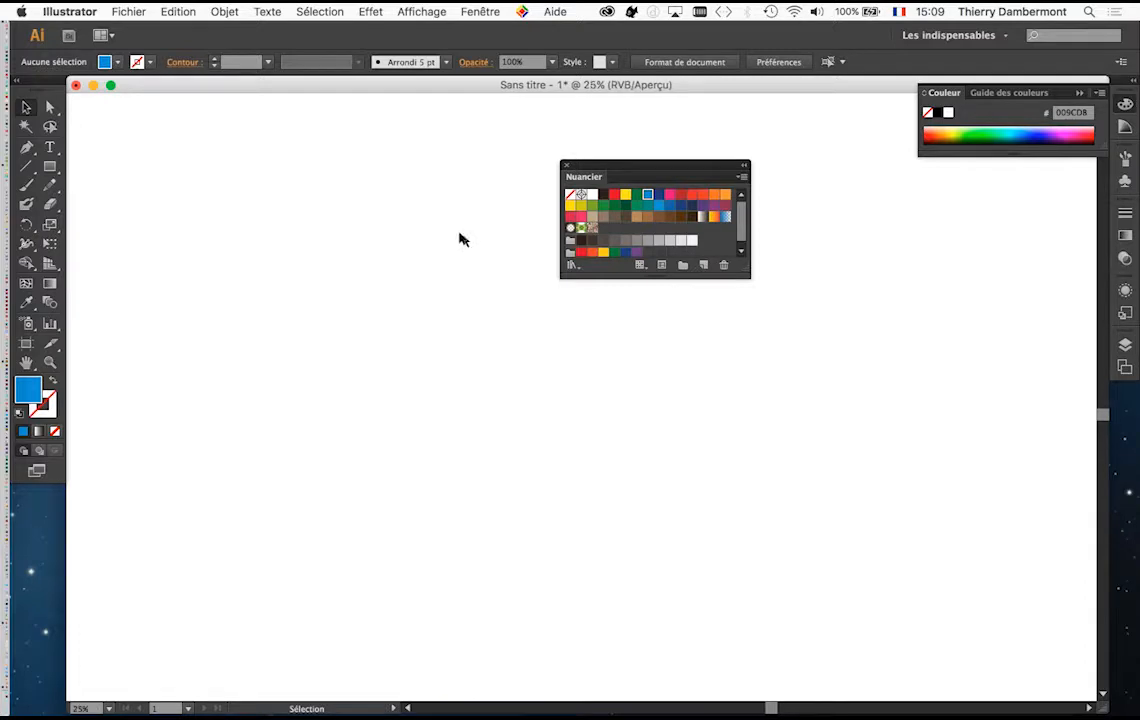
click(410, 10)
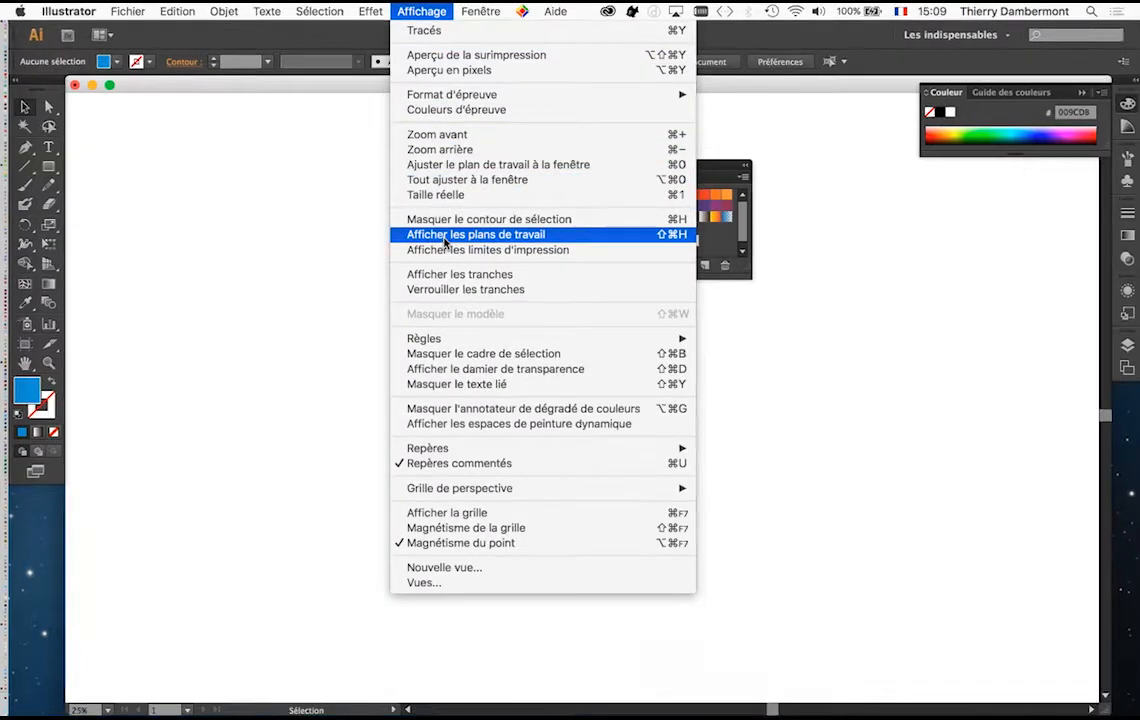
click(445, 243)
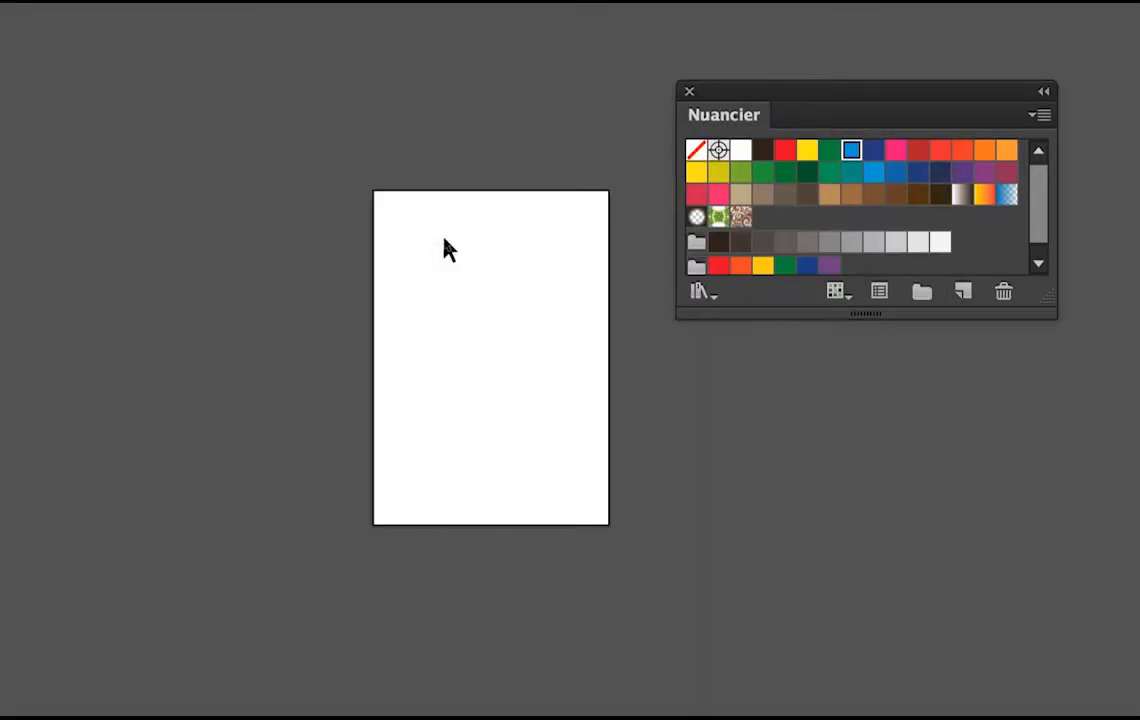
scroll(441, 244, up, 3)
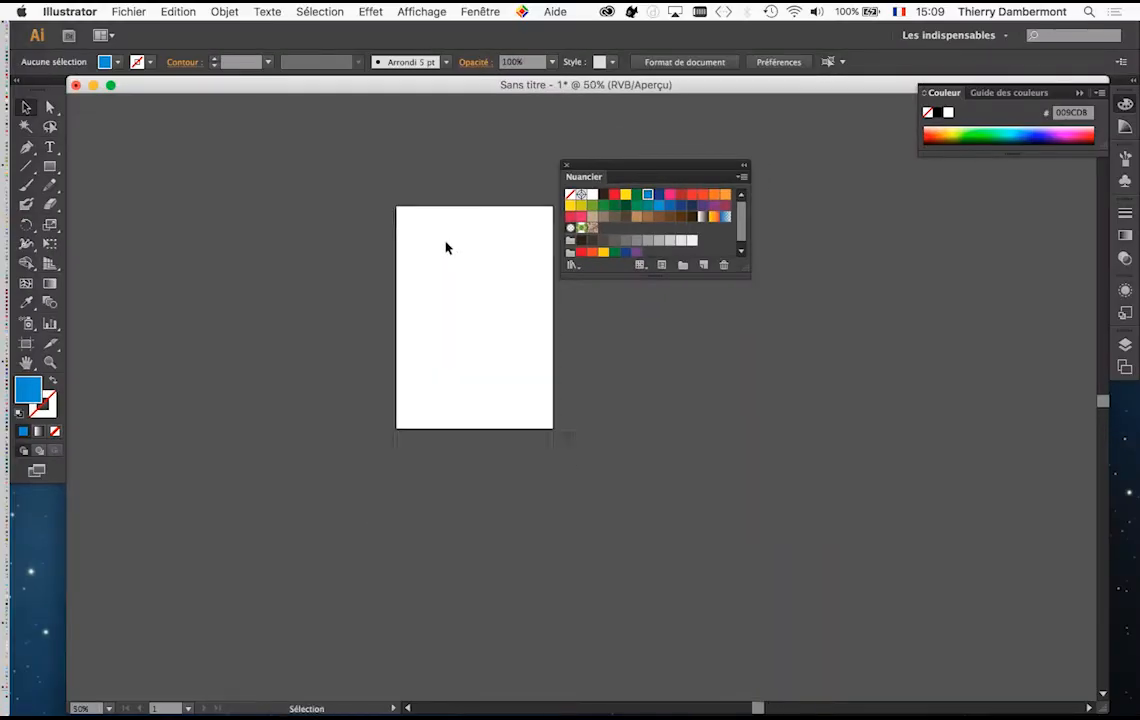
Step: Move the floating Swatches panel well clear of the page, over the empty canvas beside it
drag(596, 168, 815, 211)
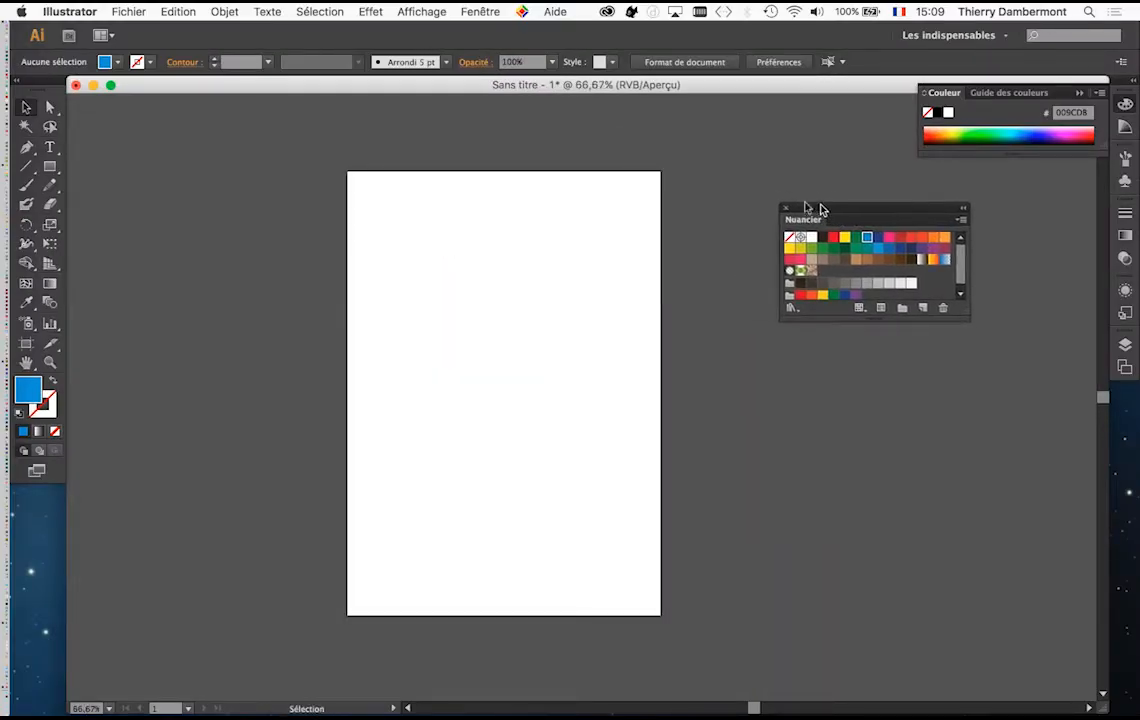
drag(473, 262, 389, 249)
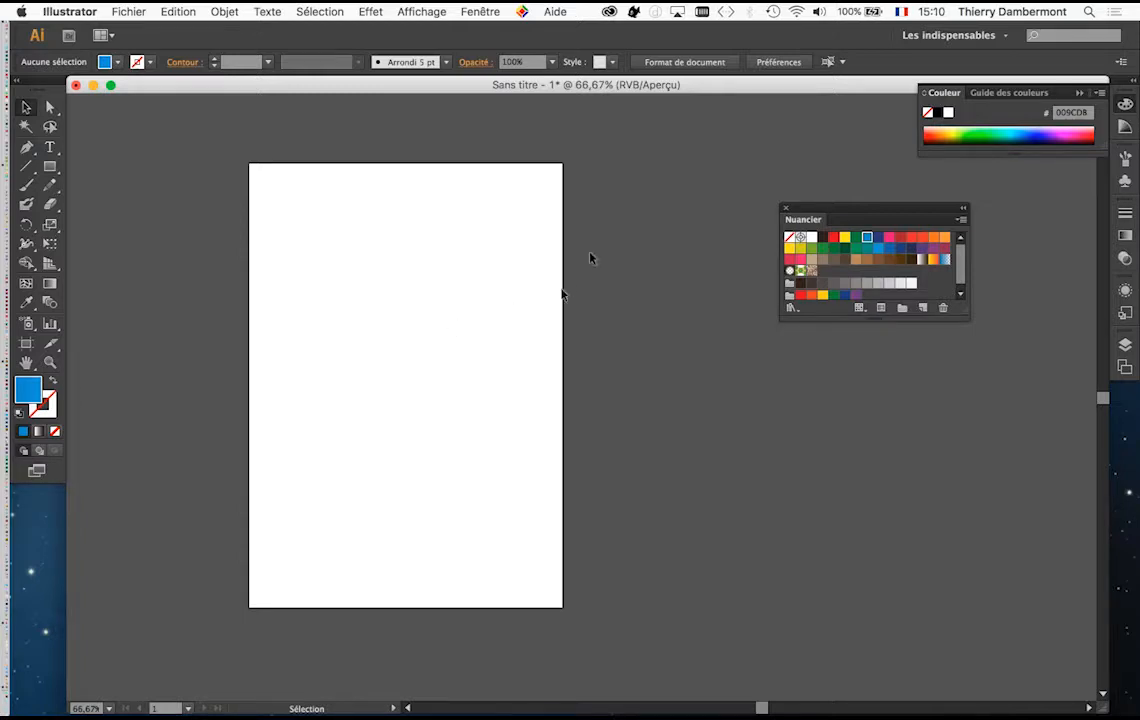
drag(819, 214, 919, 227)
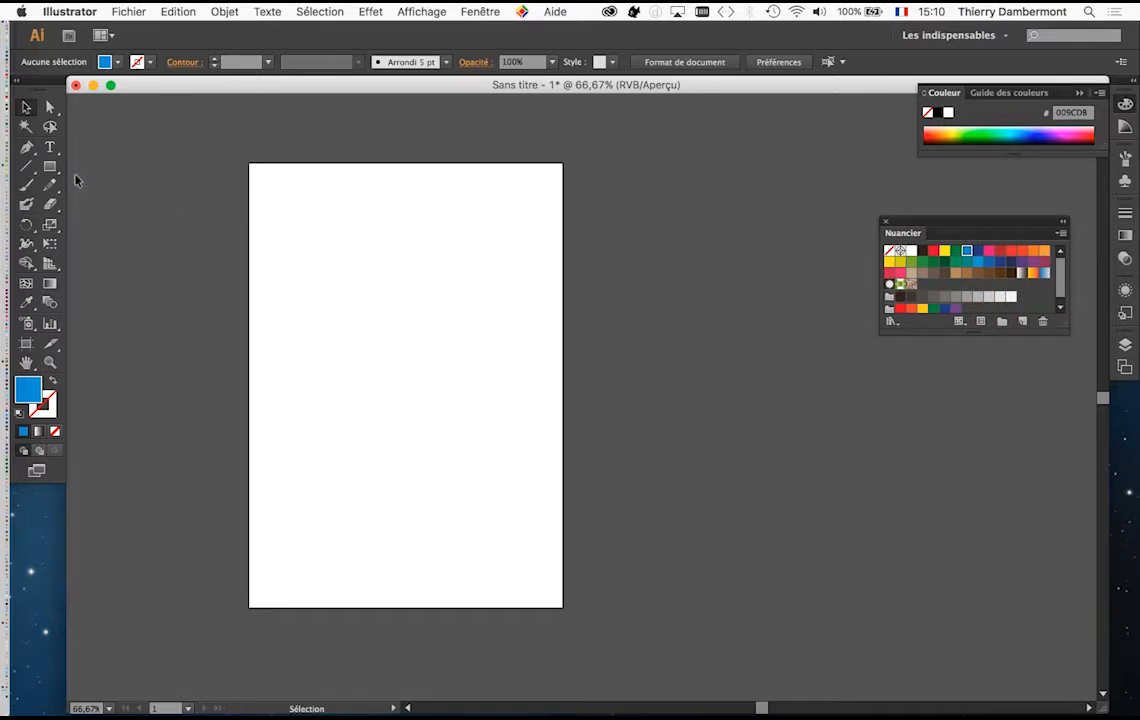
Step: Draw a large blue rectangle in the page's upper left and a tall, narrow one filled yellow at its lower right
click(49, 166)
drag(298, 231, 425, 395)
drag(446, 348, 509, 535)
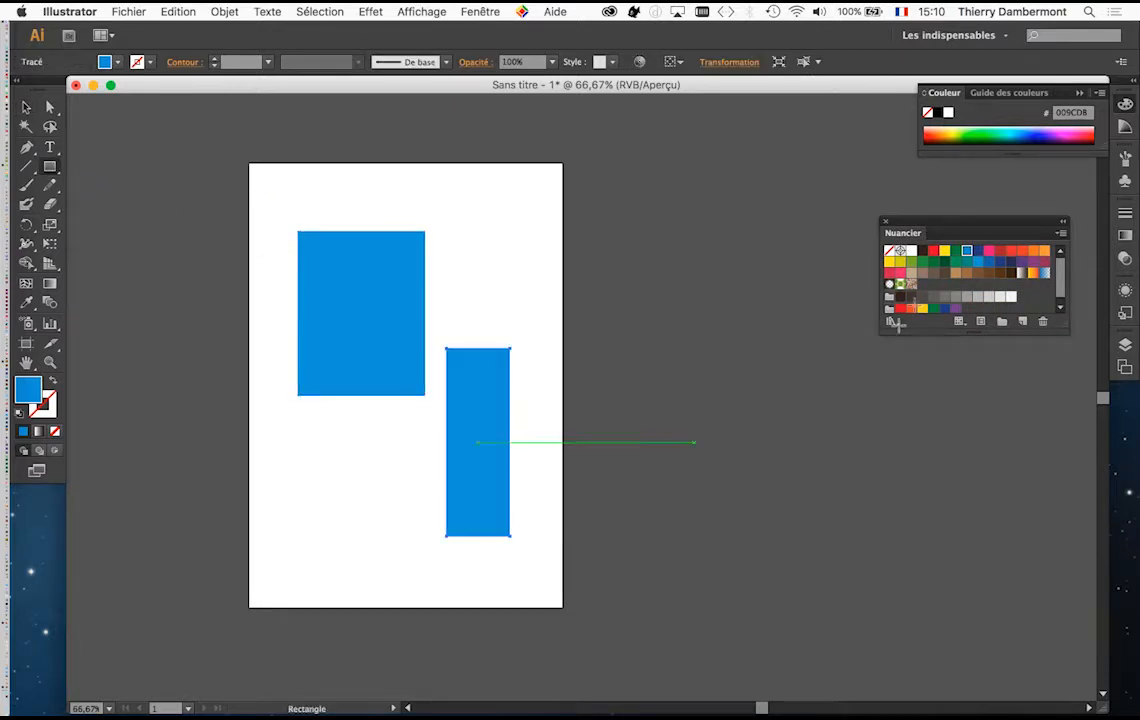
click(944, 250)
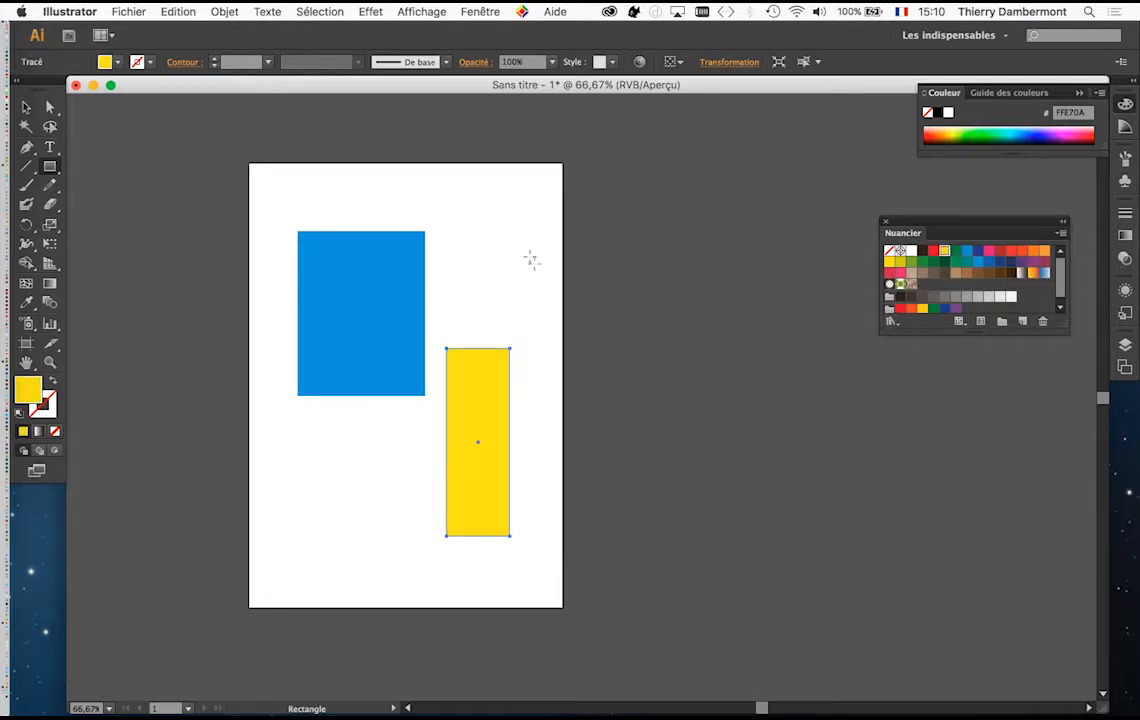
Step: Draw a wide rectangle extending across the page's right edge above the yellow one and fill it pink
drag(485, 240, 845, 318)
click(989, 250)
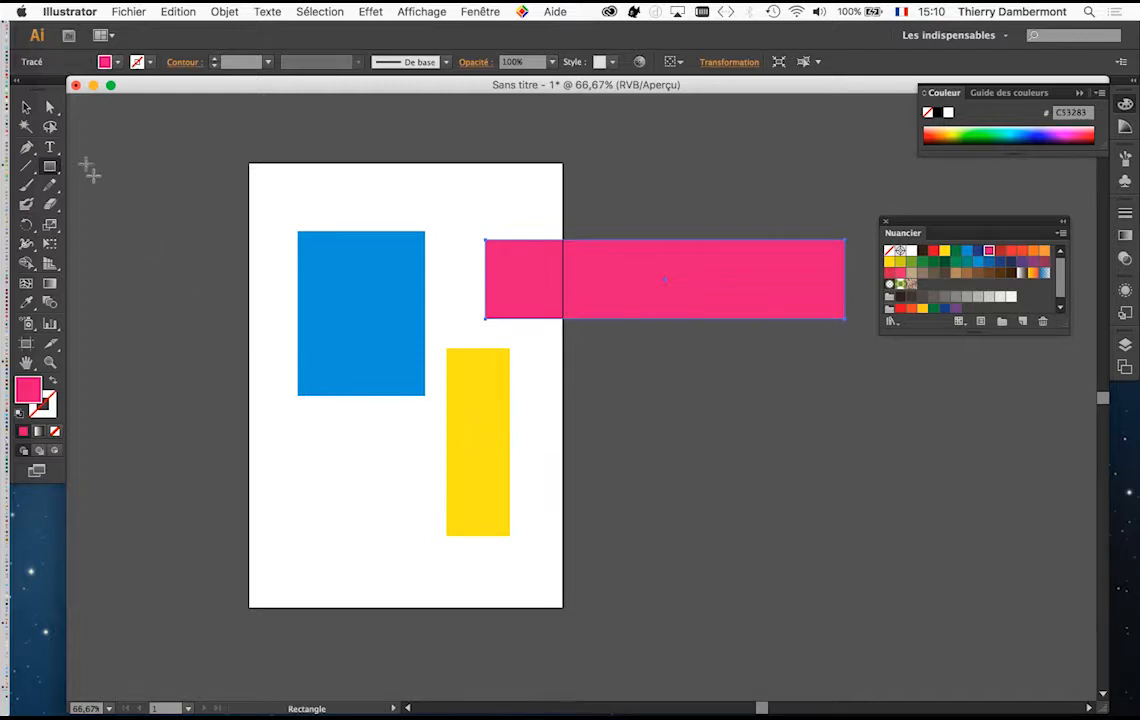
Step: Undock the toolbox and extend the artboard's right edge past the pink rectangle, to a width of about 455 mm
drag(53, 88, 146, 127)
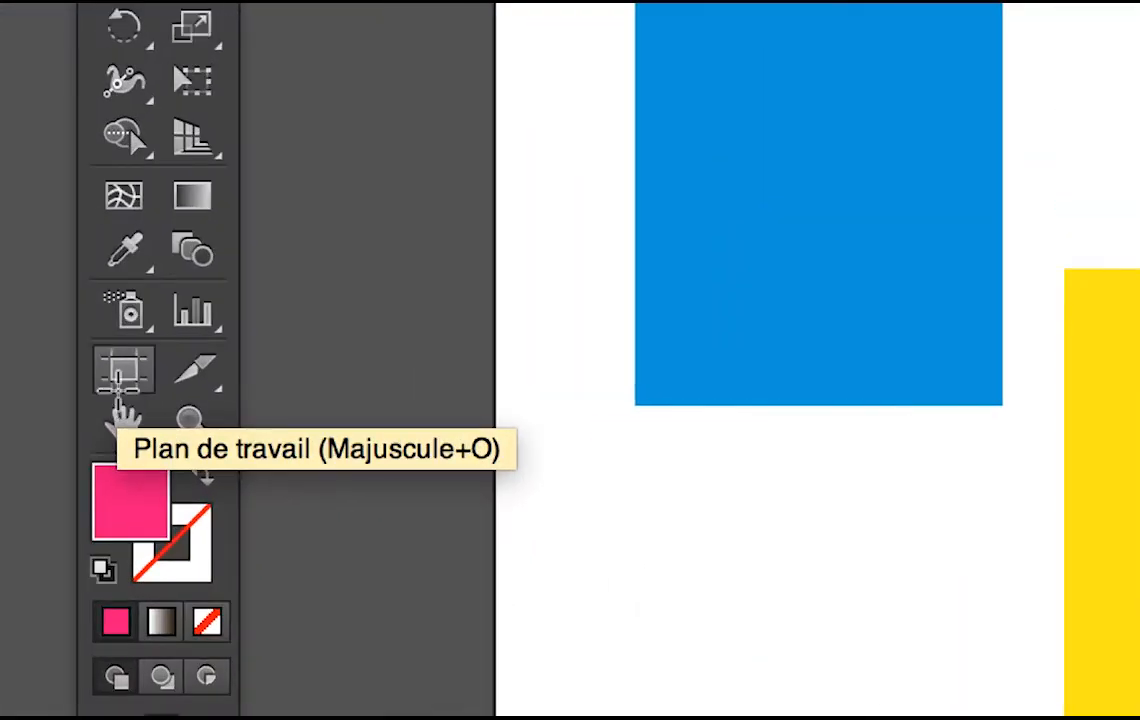
click(123, 384)
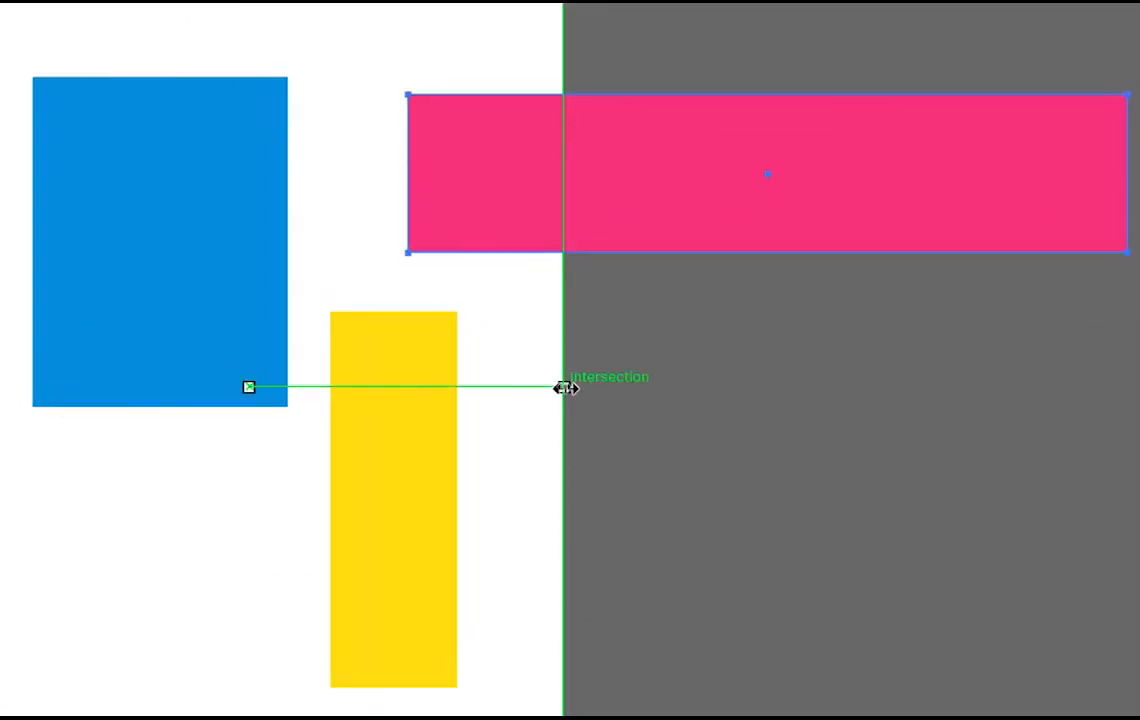
drag(565, 388, 916, 388)
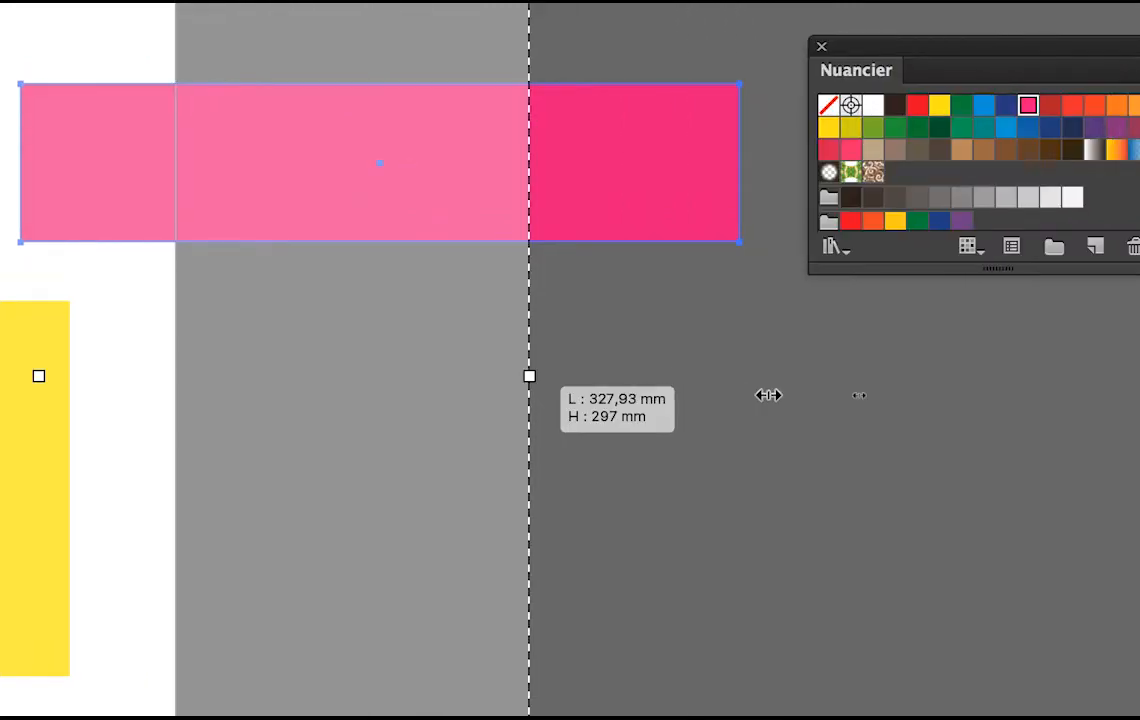
drag(768, 395, 806, 393)
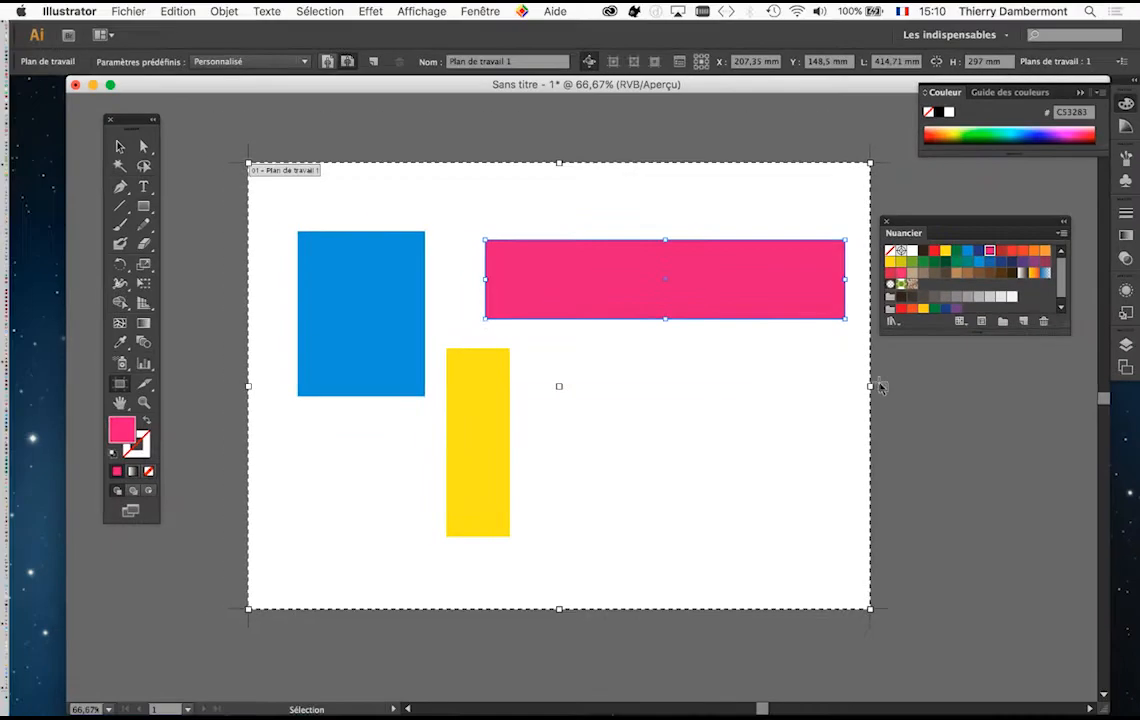
drag(881, 388, 928, 384)
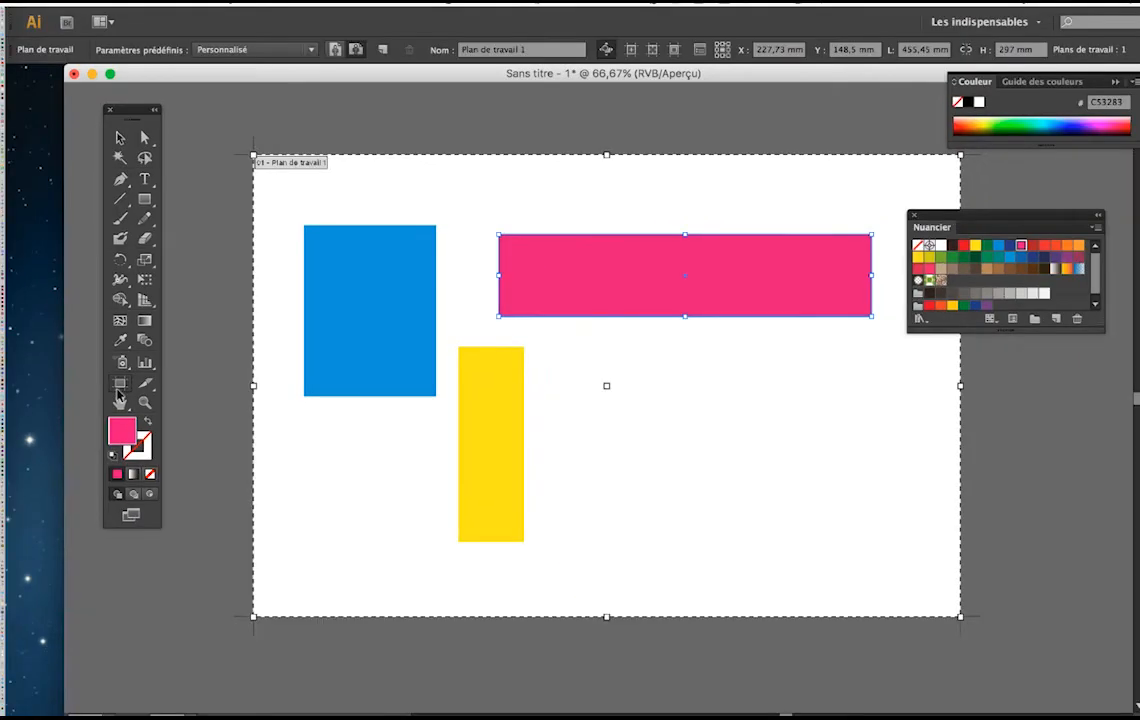
Step: Leave artboard editing by returning to the Selection tool, and deselect the pink rectangle
click(60, 405)
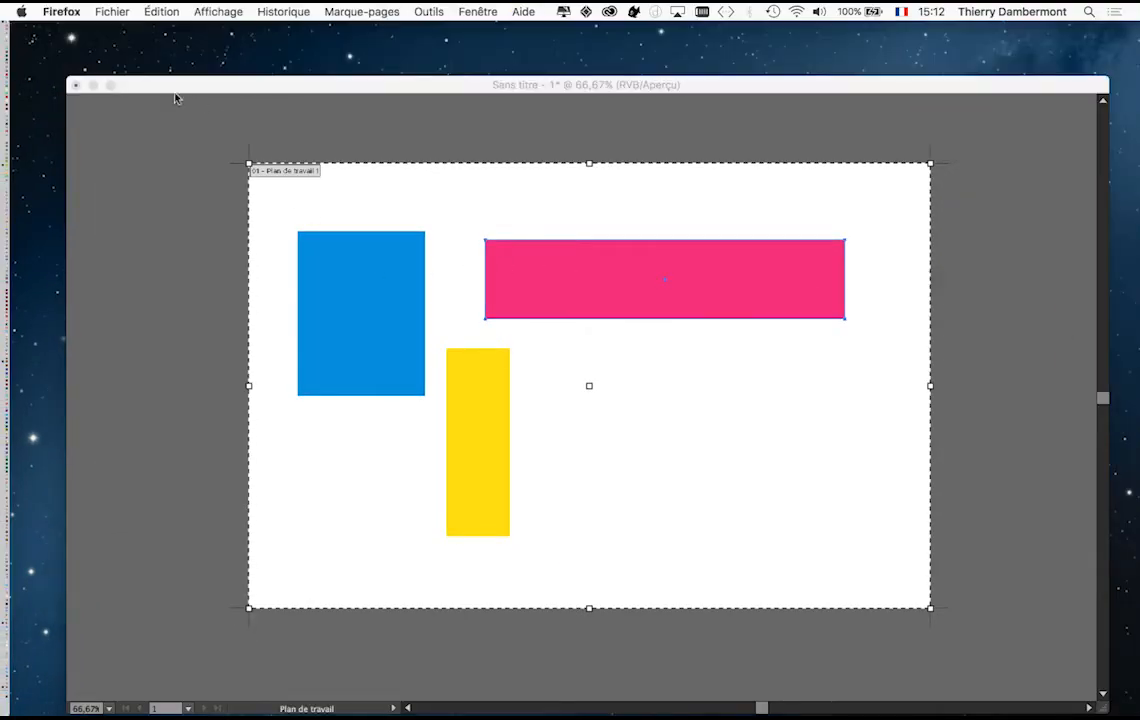
click(129, 86)
click(120, 146)
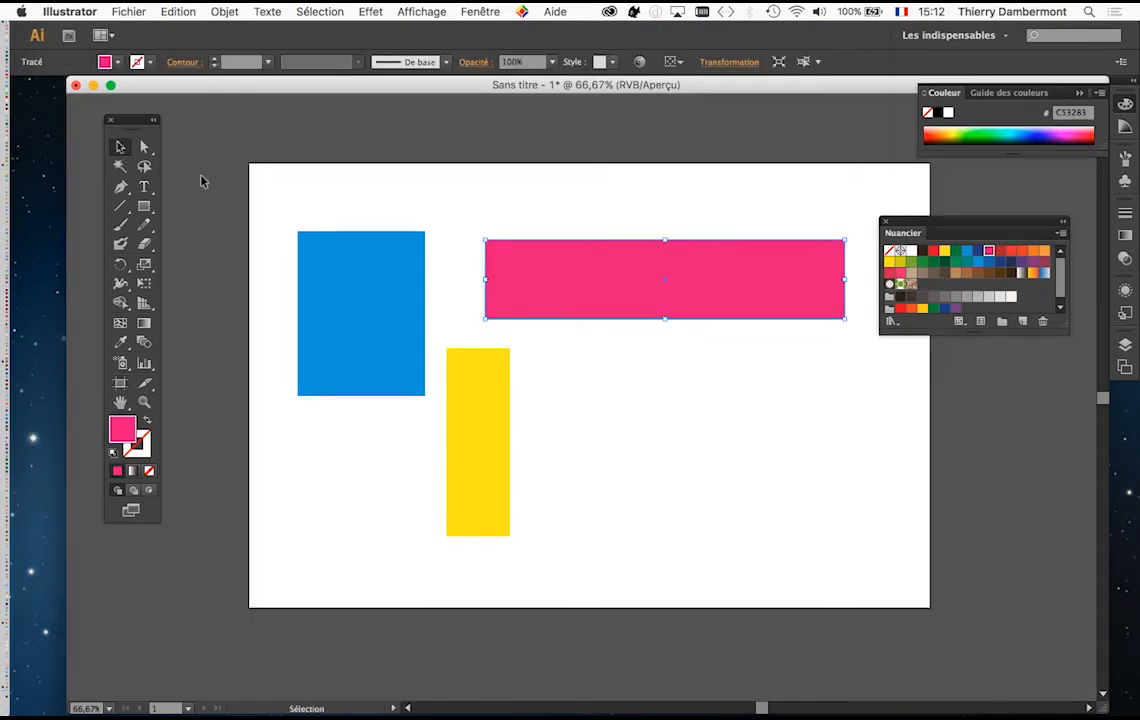
click(200, 181)
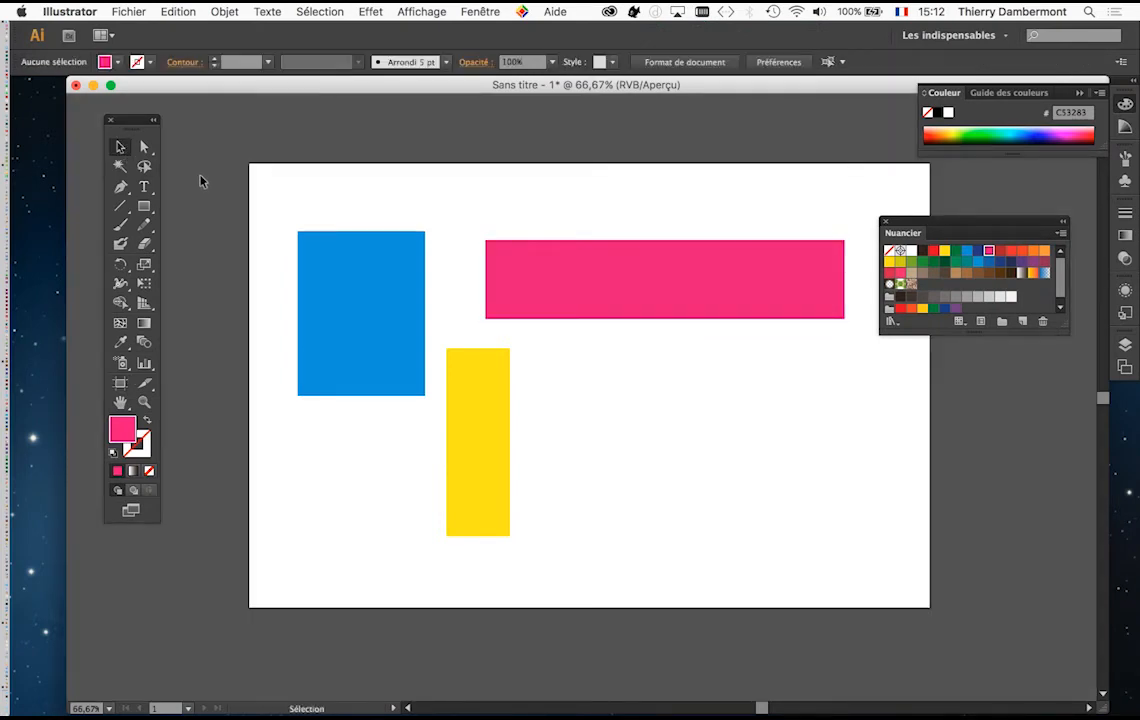